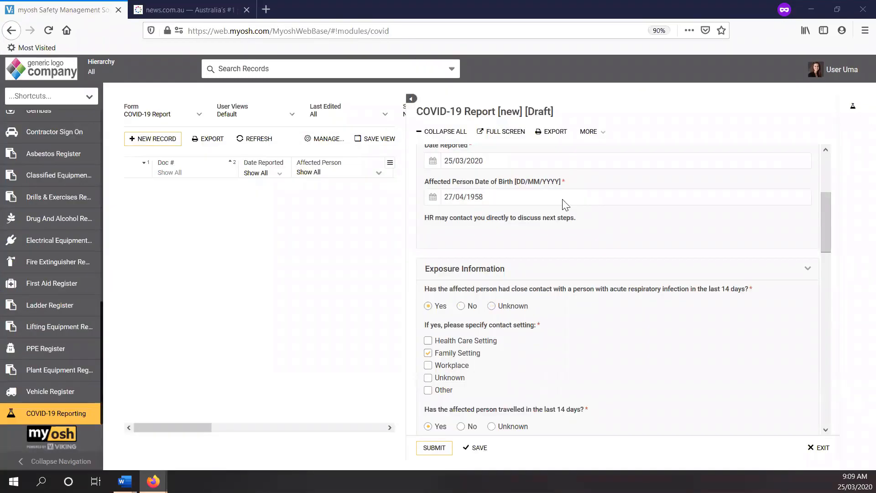
Step: Add Workplace as a contact setting and answer No to whether the affected person travelled in the last 14 days
scroll(562, 203, down, 3)
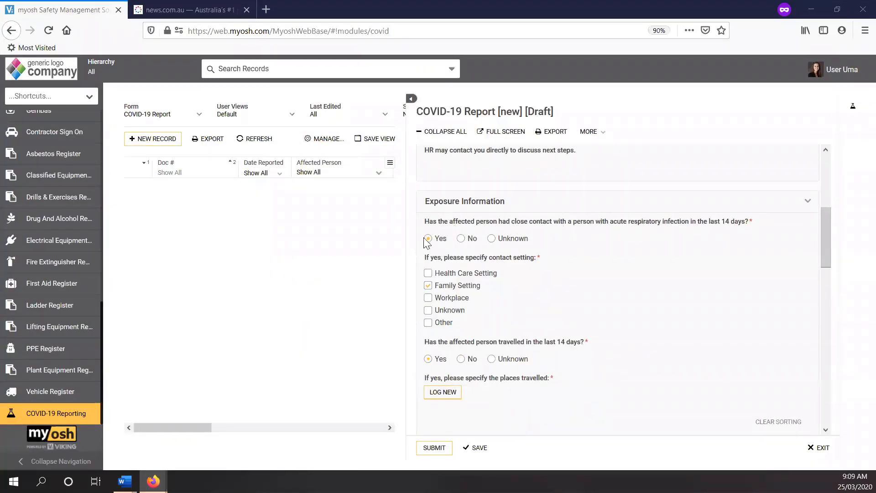
click(428, 298)
scroll(466, 299, down, 1)
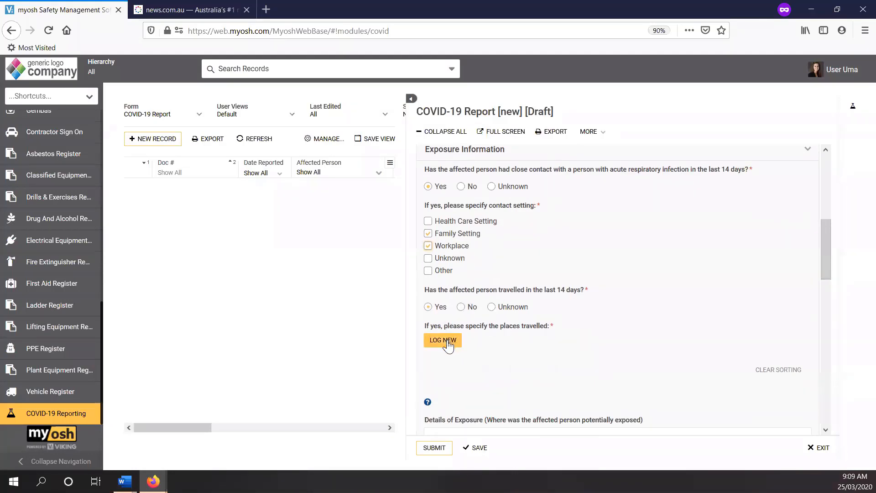
click(460, 309)
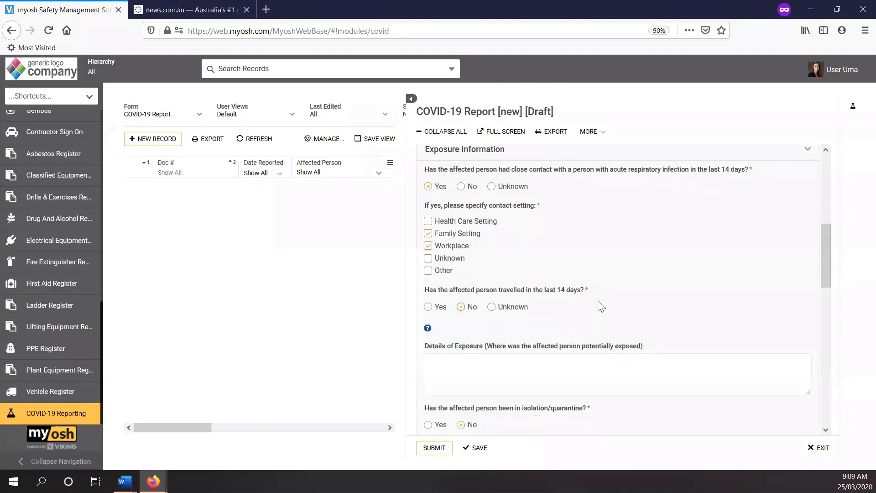
Step: Check the help note for the exposure details and enter "details" as the Details of Exposure
scroll(601, 292, down, 3)
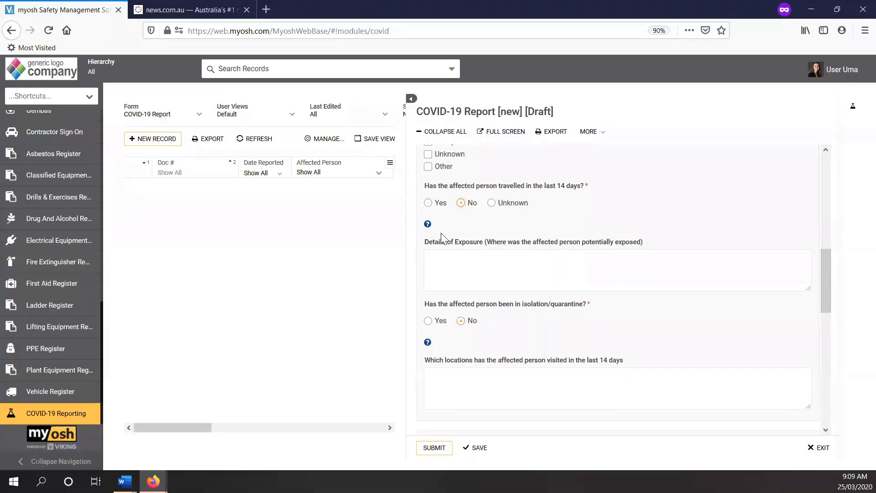
mouse_move(429, 227)
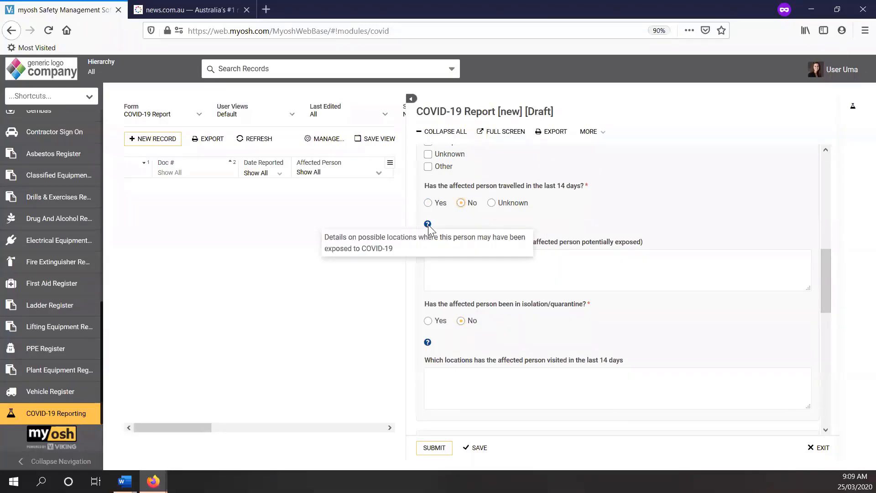
click(457, 268)
text(details)
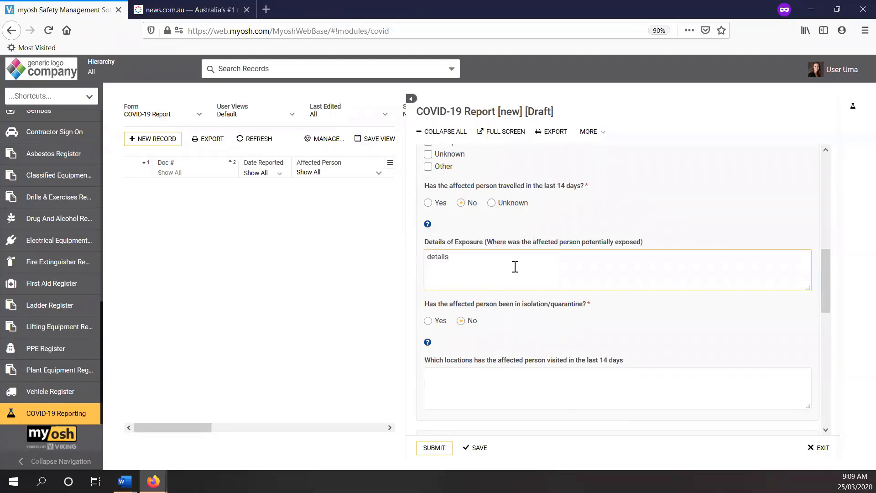
Step: Switch the isolation/quarantine answer to Yes to show its date fields, and set it back to No
scroll(515, 269, down, 2)
scroll(515, 272, down, 2)
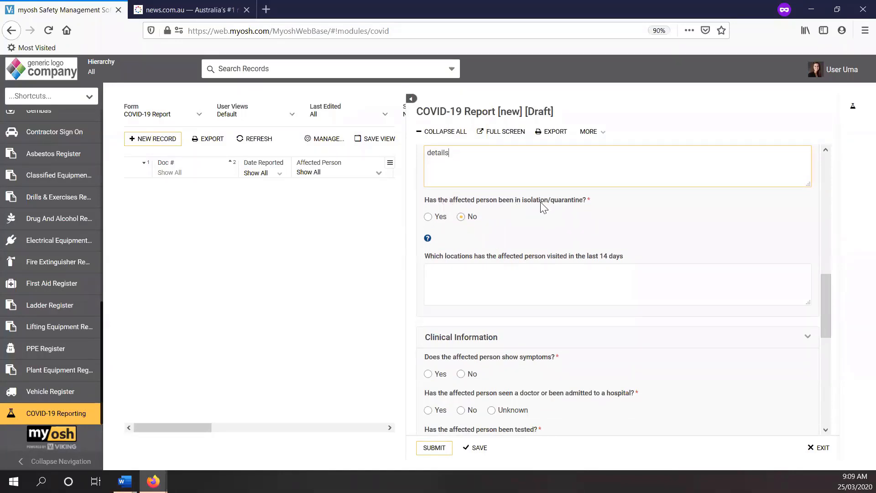
click(428, 217)
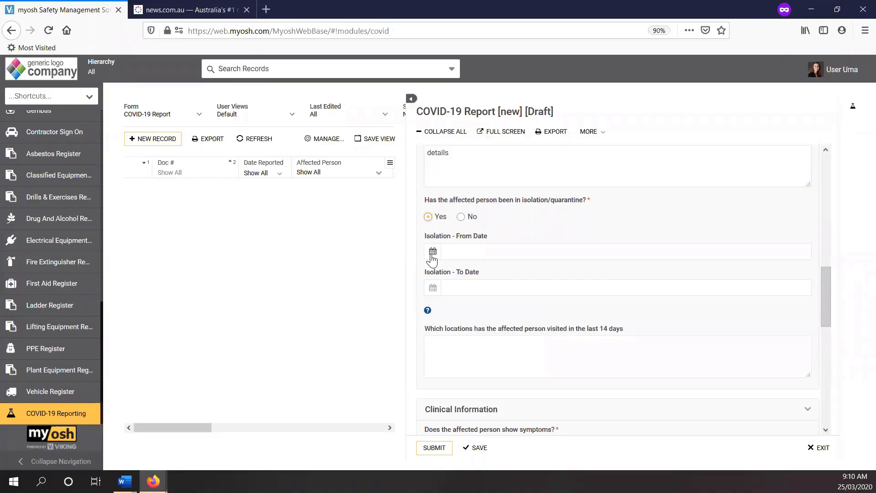
click(461, 217)
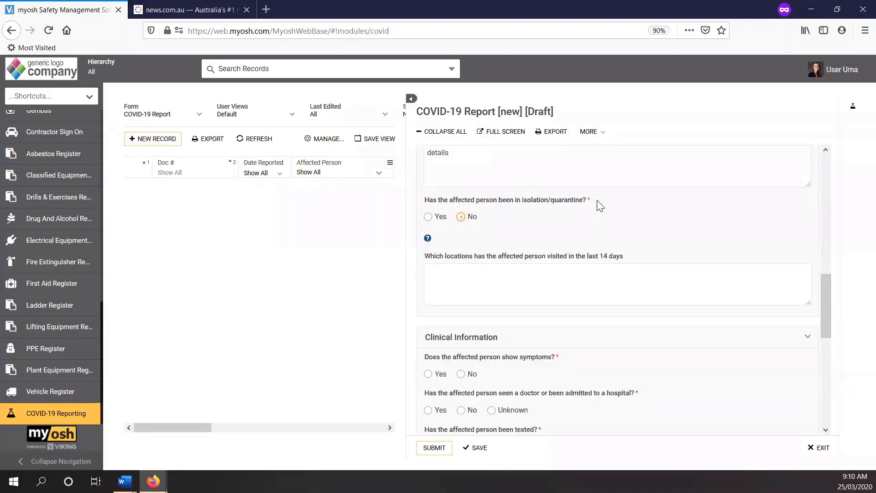
drag(594, 200, 587, 200)
Step: Check the help note for visited locations and enter "details" for the locations visited in the last 14 days
mouse_move(429, 239)
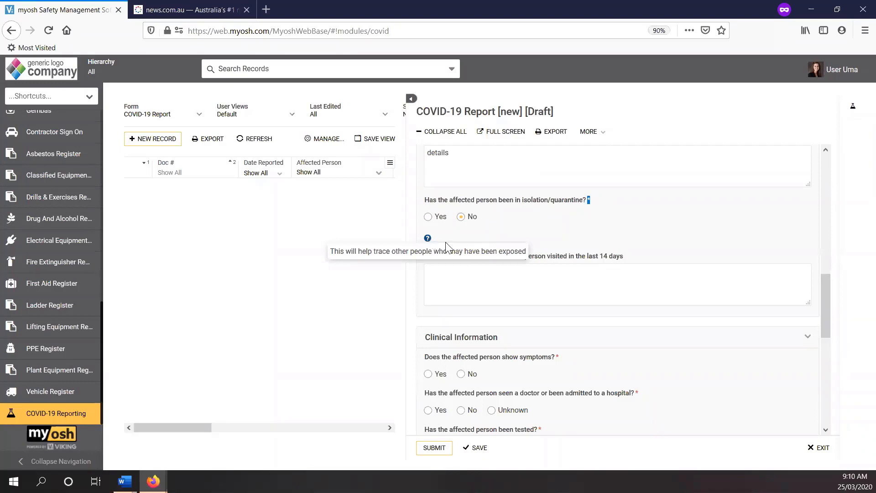
scroll(482, 232, down, 2)
click(485, 232)
text(details)
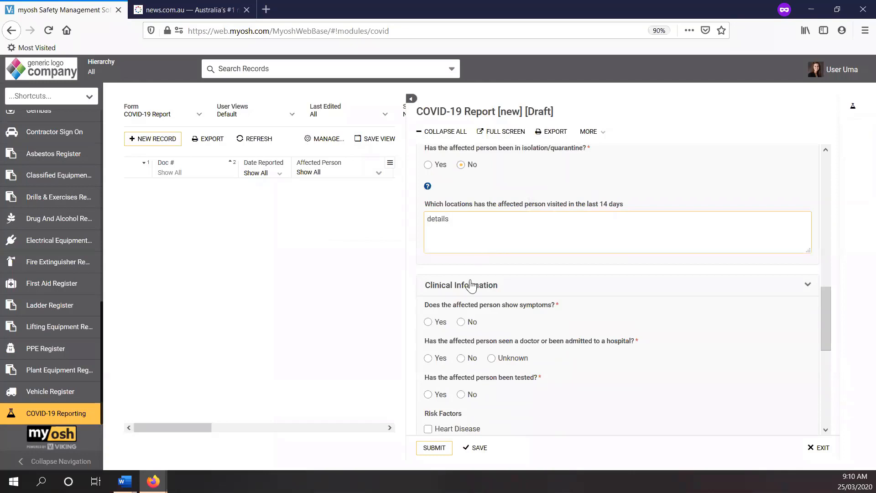
Step: Record that the affected person has symptoms of Headache, Irritability/Confusion and Nausea/Vomiting, with onset on 22/03/2020
scroll(482, 284, down, 2)
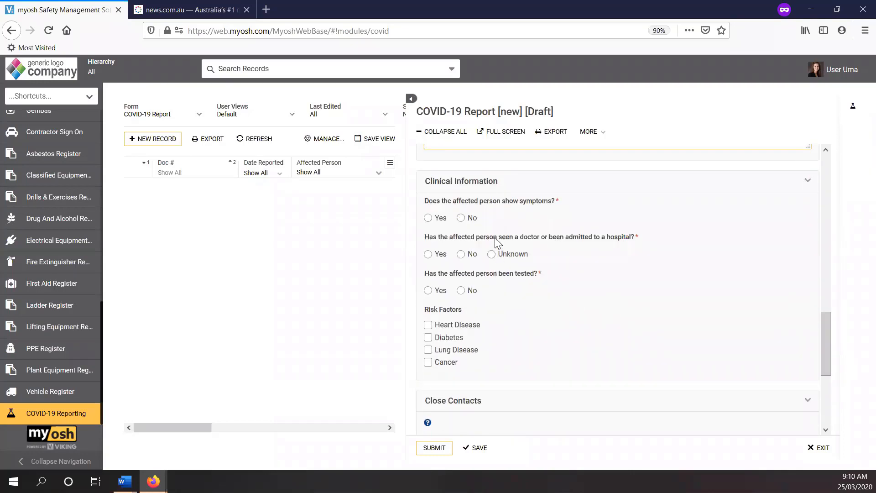
click(428, 218)
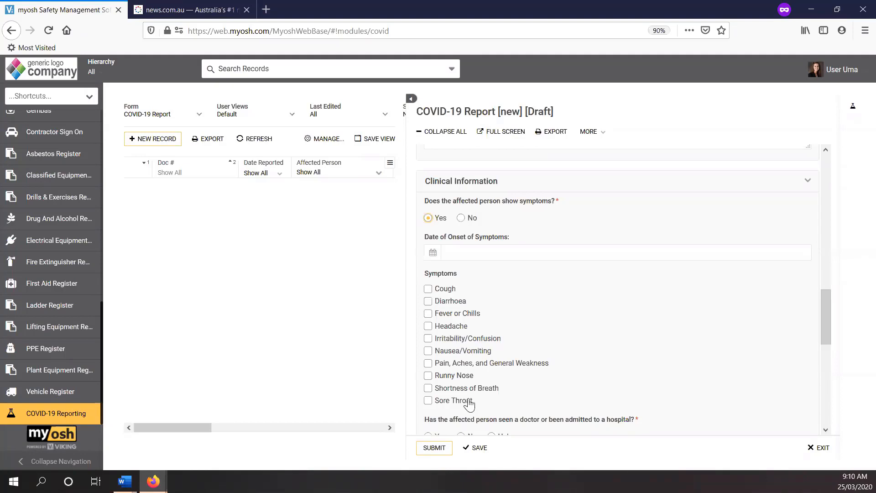
click(427, 350)
click(428, 338)
click(428, 326)
click(433, 253)
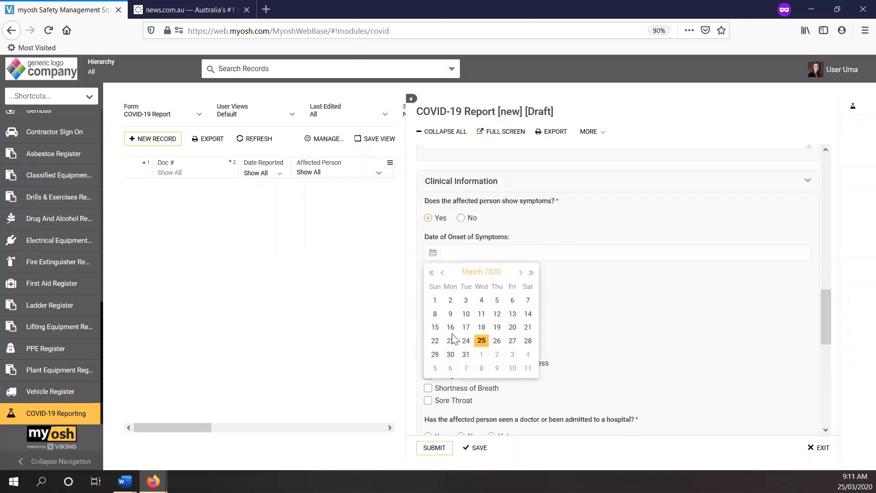
click(435, 343)
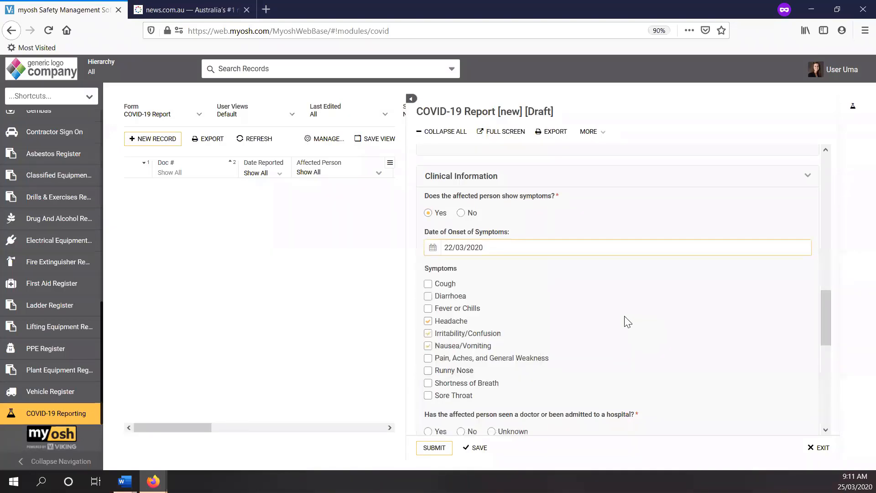
Step: Answer No to whether the affected person has seen a doctor or been admitted to a hospital
scroll(624, 322, down, 2)
scroll(621, 318, down, 2)
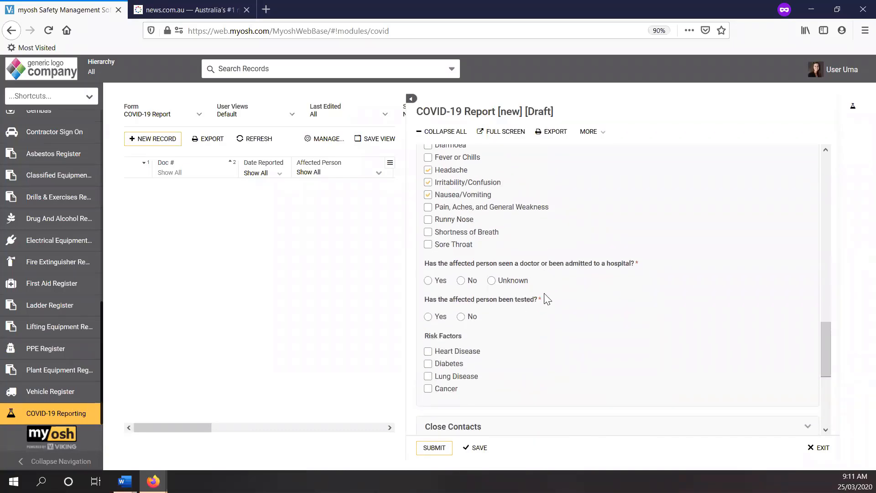
click(461, 281)
click(428, 281)
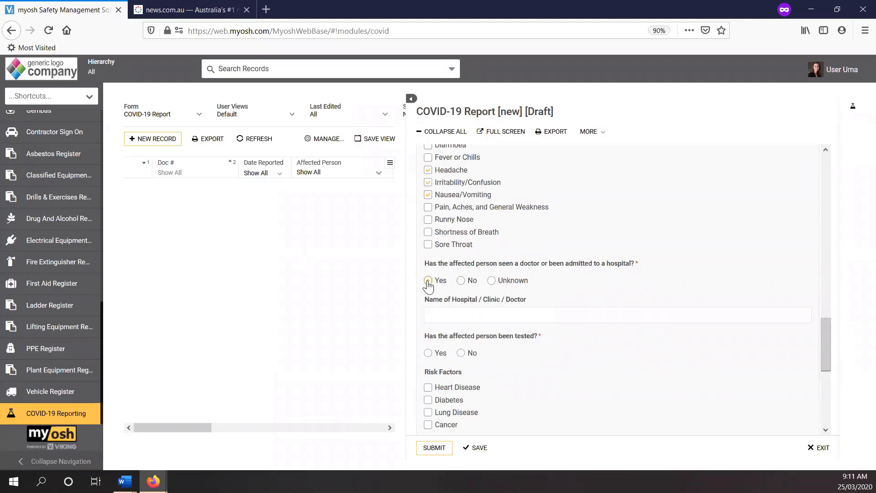
click(461, 280)
Step: Record that the affected person was tested, with a Positive result and a health status of Not Recovered
scroll(474, 237, down, 3)
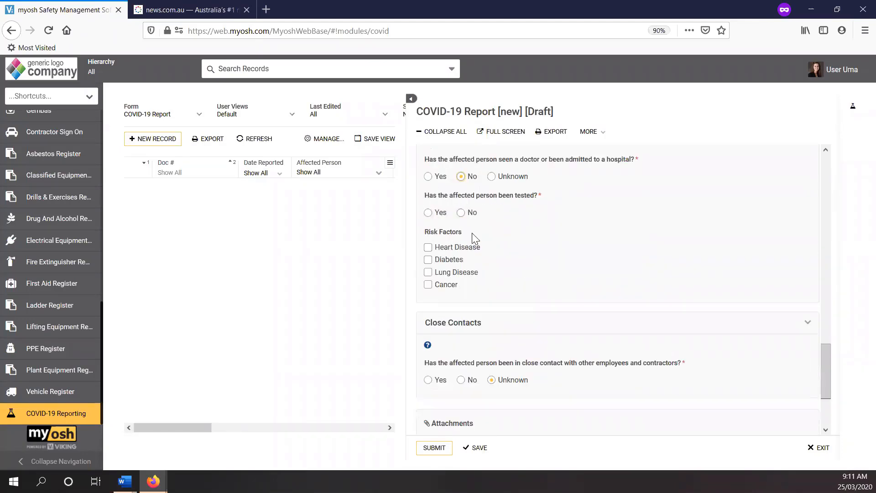
click(427, 213)
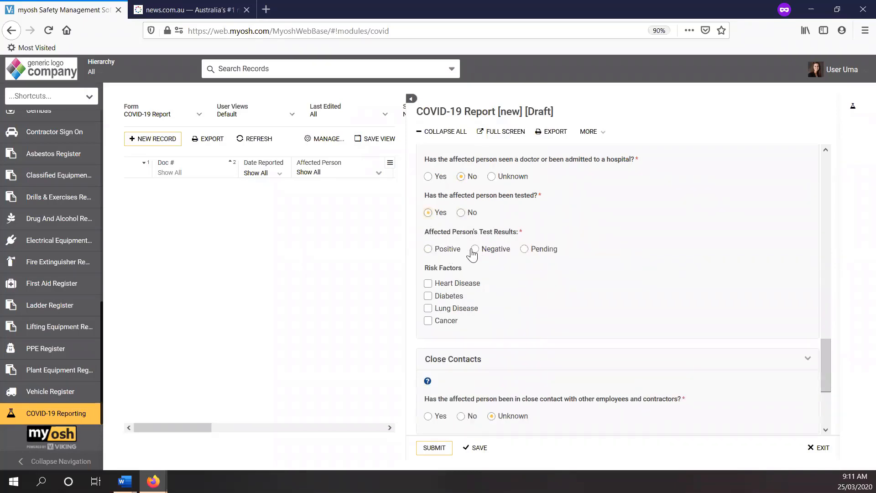
click(427, 249)
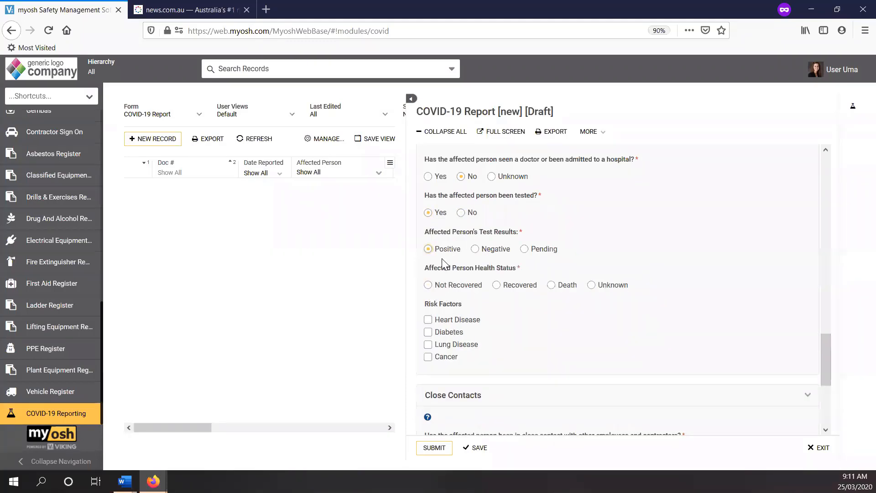
click(435, 289)
Step: Mark Diabetes as the affected person's risk factor
scroll(542, 327, down, 2)
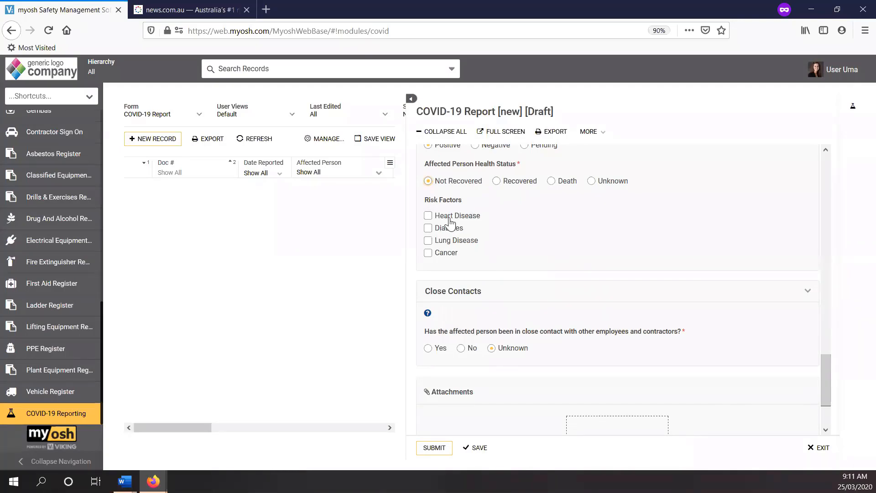
click(427, 228)
click(428, 230)
click(428, 228)
Step: Answer Yes to close contact with other employees and contractors, and add two people to the contact list
scroll(512, 243, down, 2)
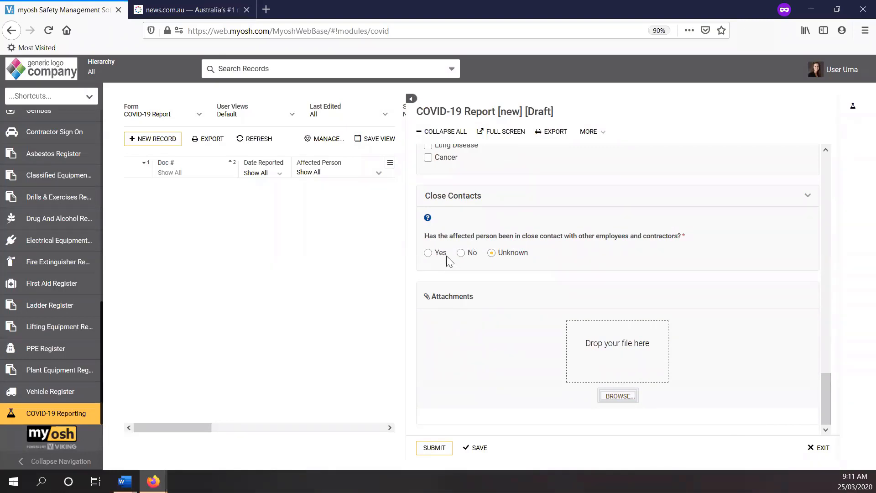
click(429, 253)
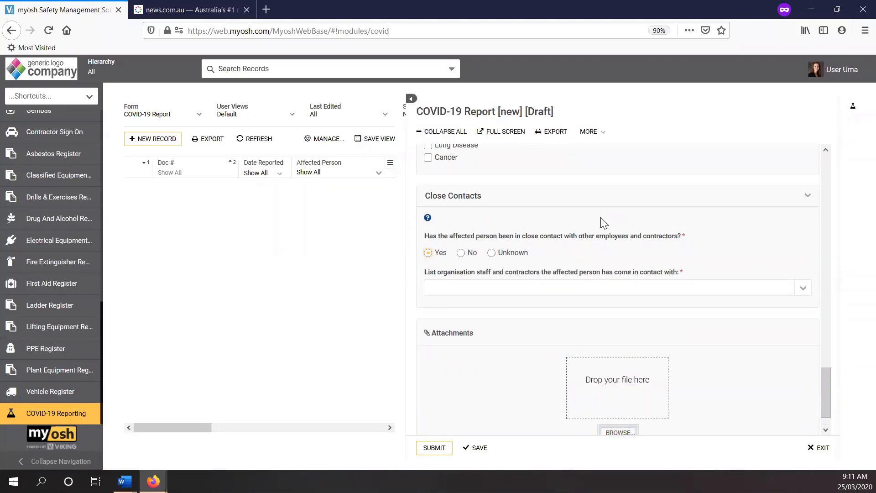
click(801, 290)
click(456, 330)
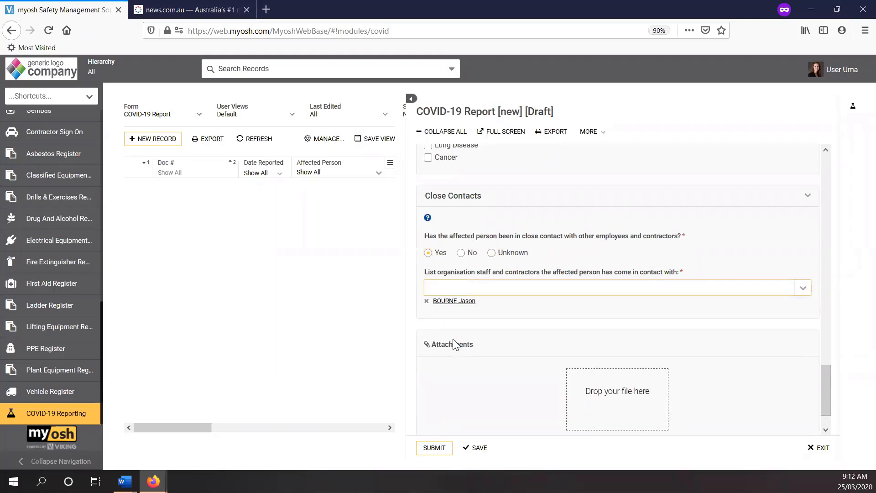
click(442, 288)
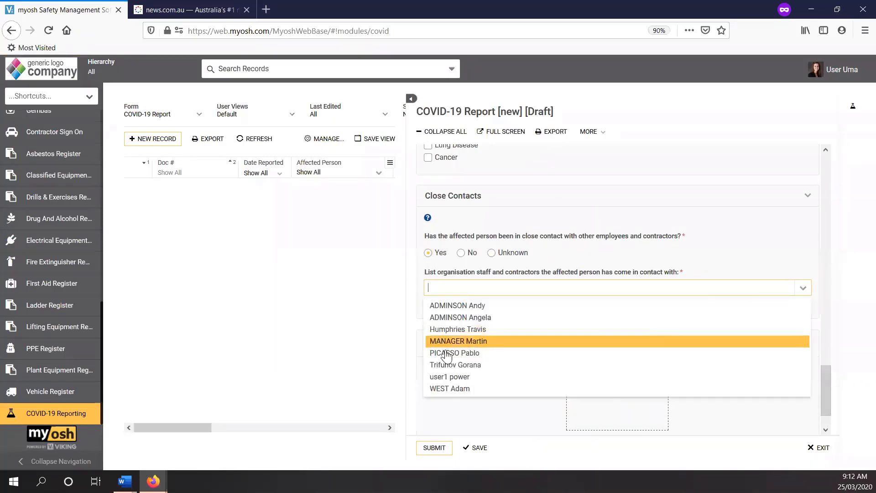
click(447, 354)
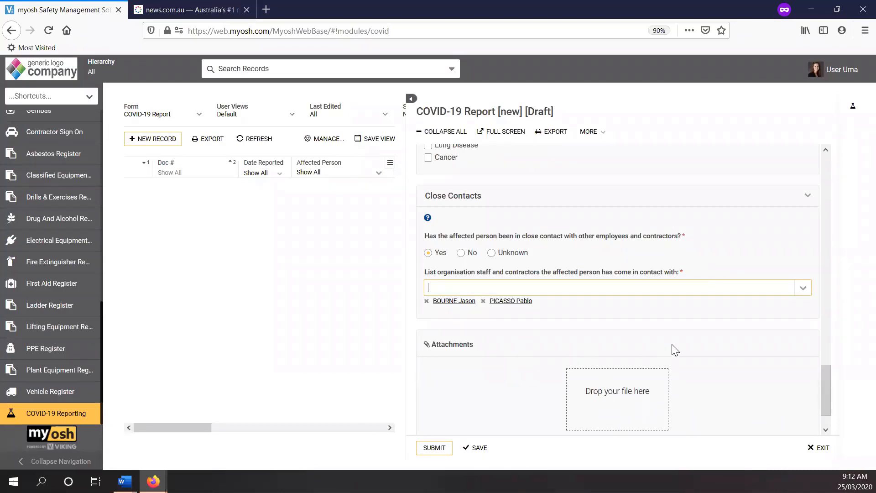
Step: Try to submit the COVID-19 report, agreeing to the status change
click(427, 448)
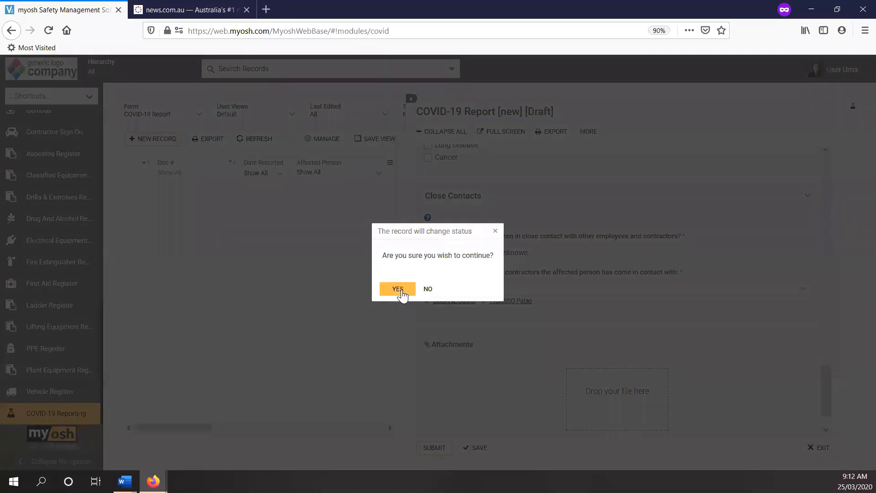
click(398, 289)
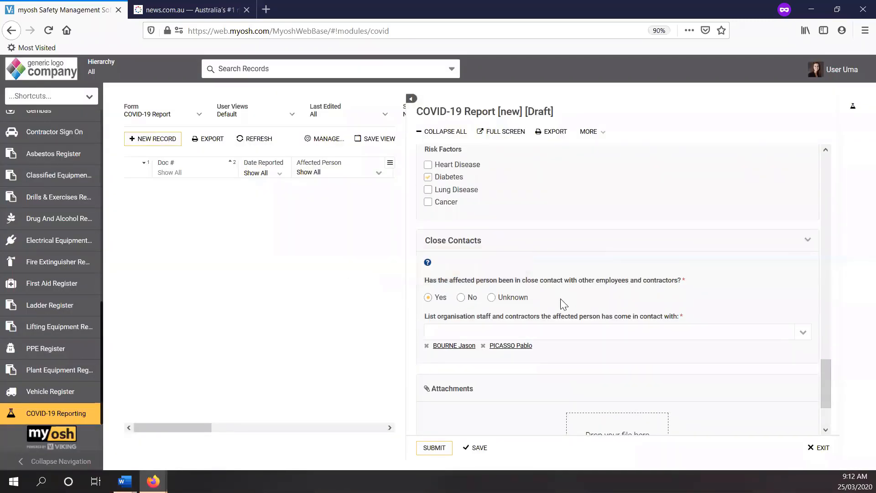
Step: Set the report's Site to Mount Bryant and submit the report, agreeing to the status change
scroll(564, 305, up, 2)
scroll(564, 304, up, 10)
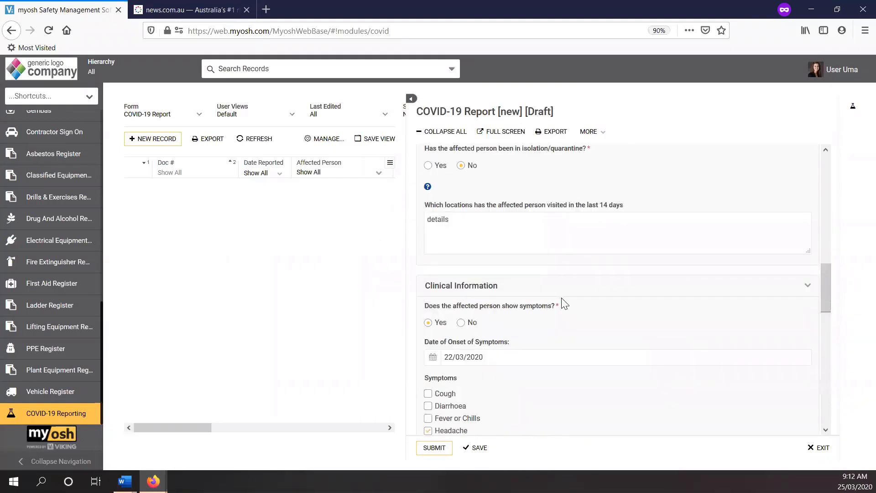
scroll(563, 301, up, 5)
scroll(565, 302, up, 10)
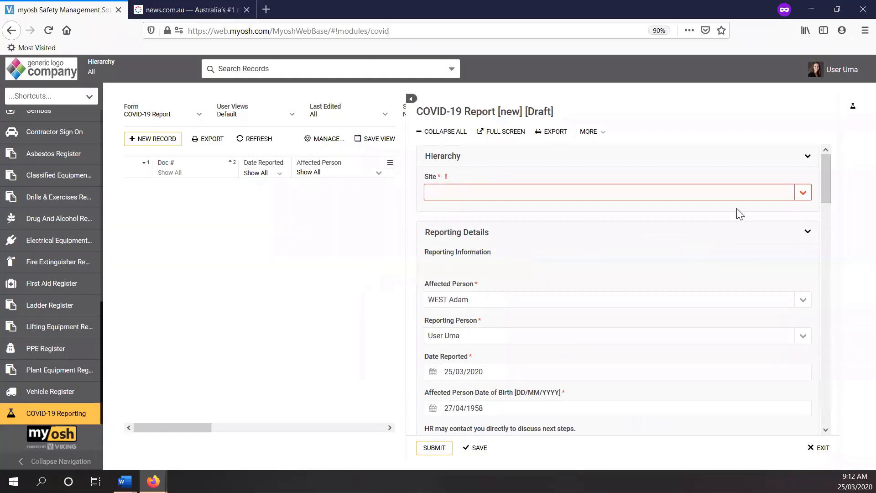
click(792, 196)
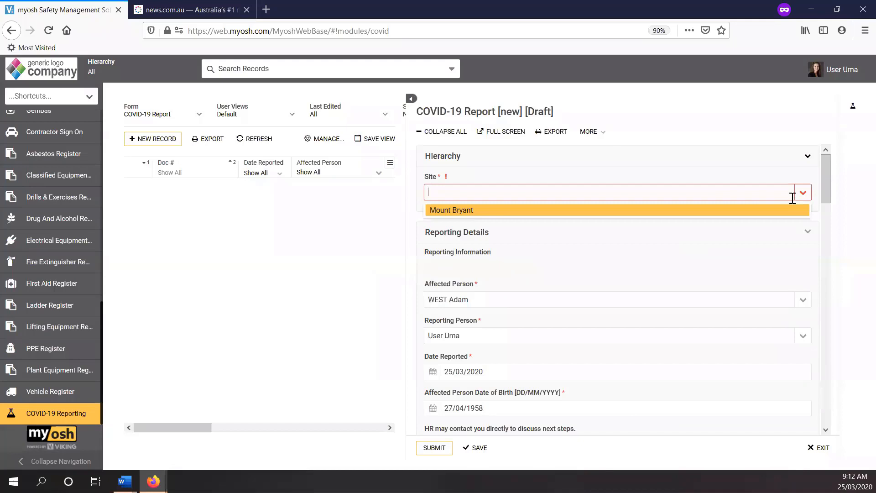
click(471, 211)
click(434, 447)
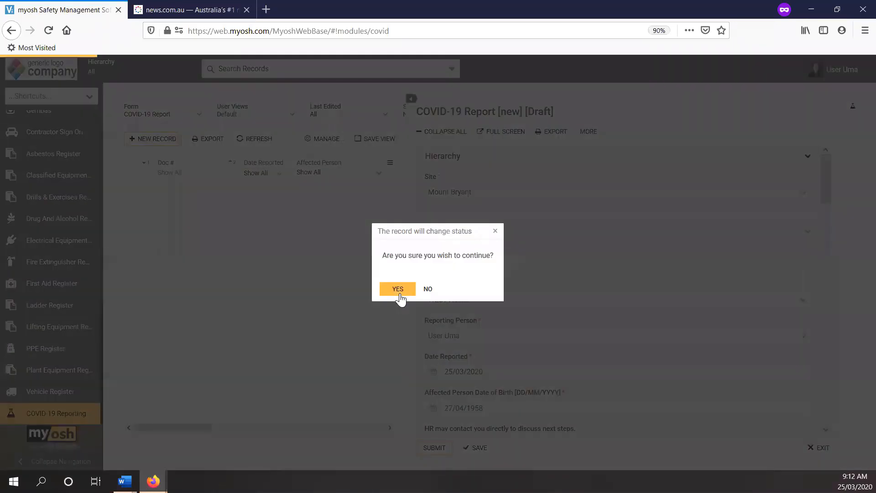
click(401, 292)
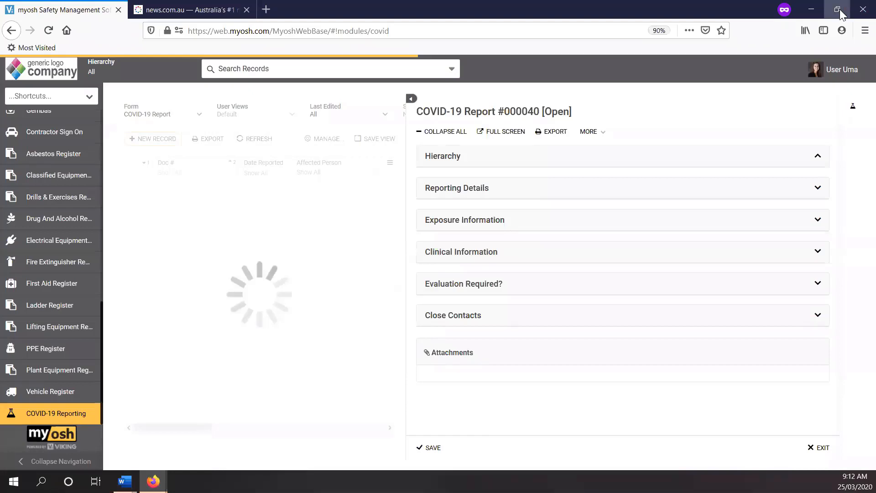
Step: Reduce the browser window to reach the administrator's window alongside it, and refresh the COVID-19 Report list there
click(837, 12)
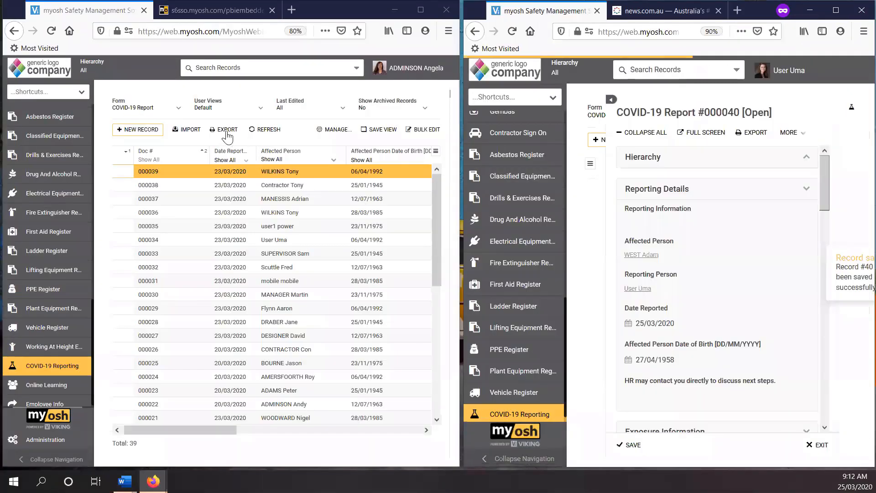
click(265, 131)
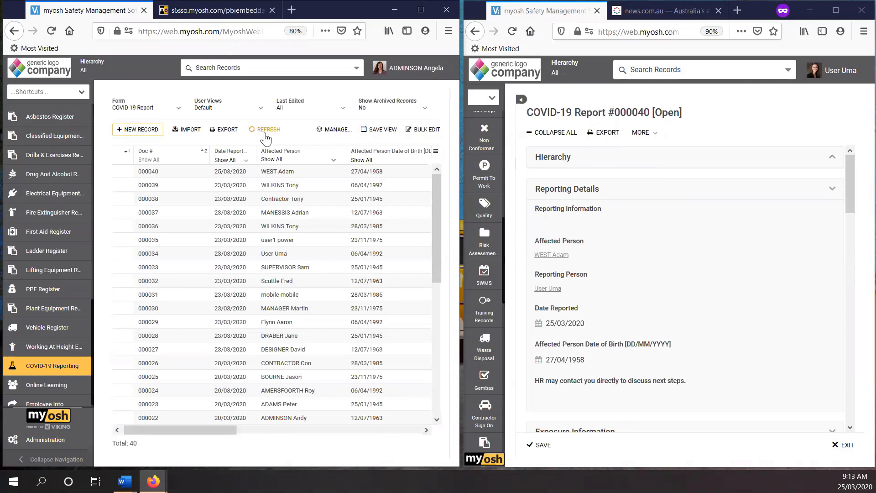
Step: Maximise the administrator's browser window, open COVID-19 report 000040 for editing, and widen its record pane
click(258, 298)
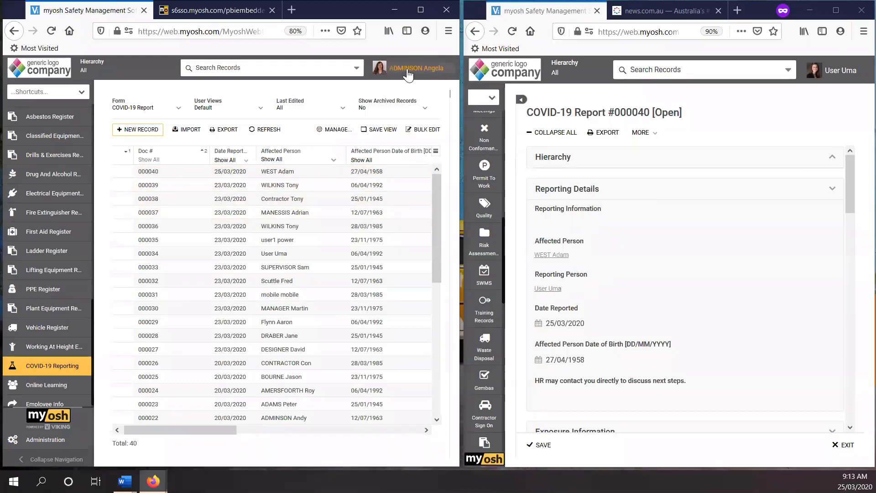
click(420, 11)
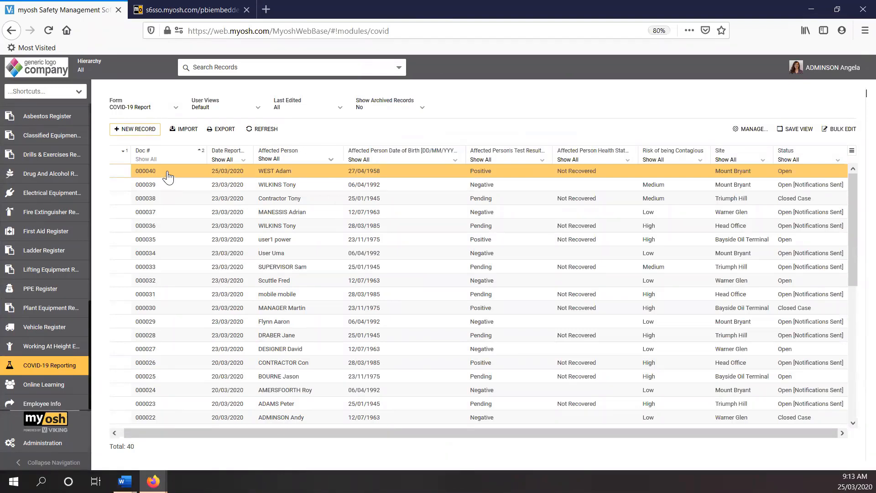
click(168, 177)
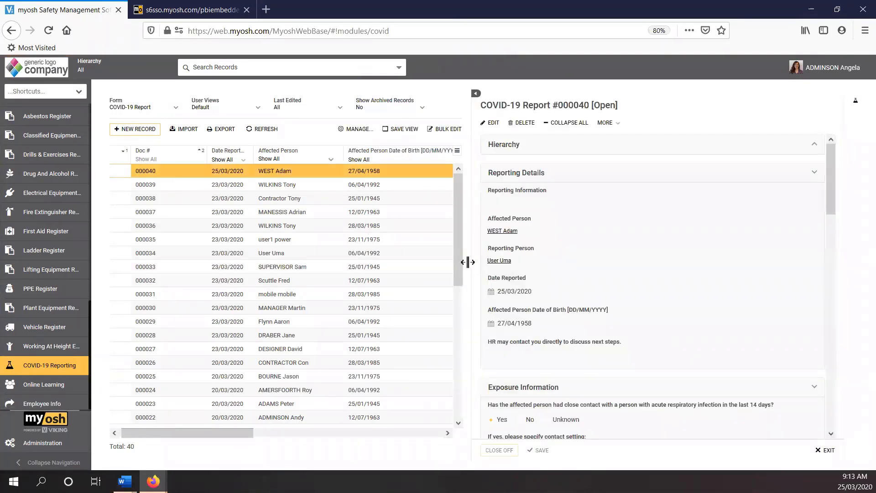
drag(467, 262, 403, 254)
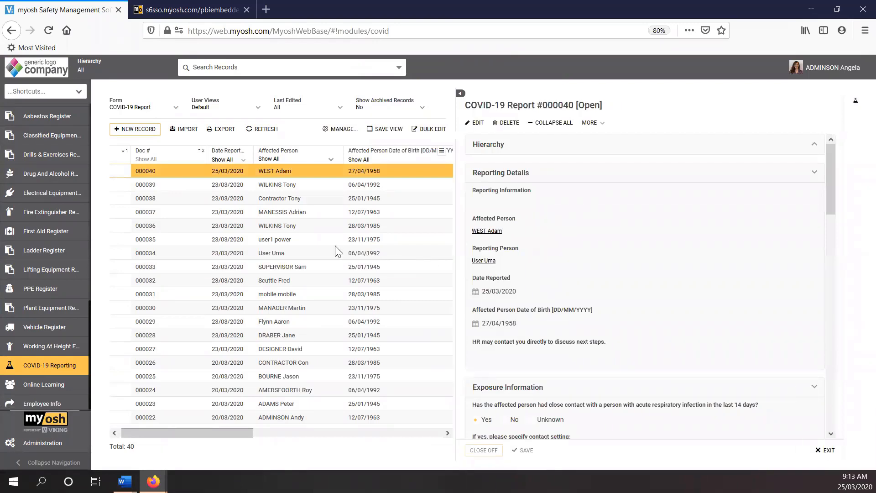
drag(335, 246, 335, 246)
click(357, 122)
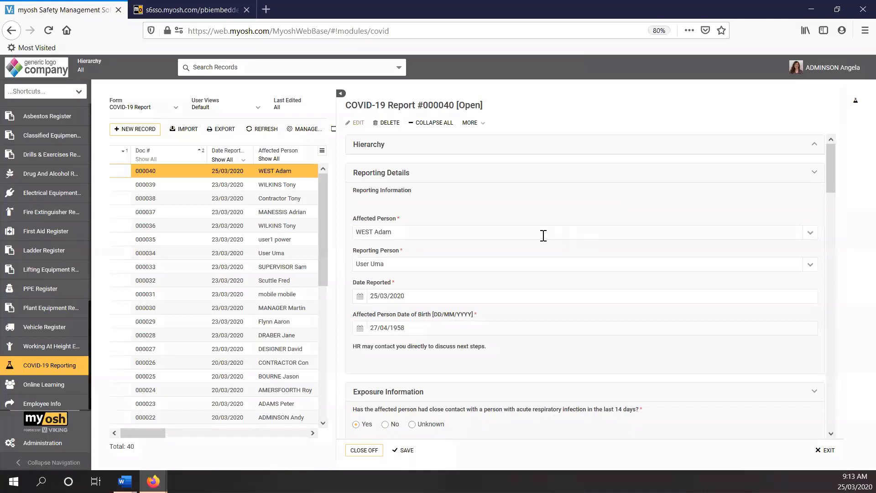
Step: Examine the submitted answers in the report's Reporting Details, Exposure Information and Clinical Information sections
scroll(525, 271, down, 4)
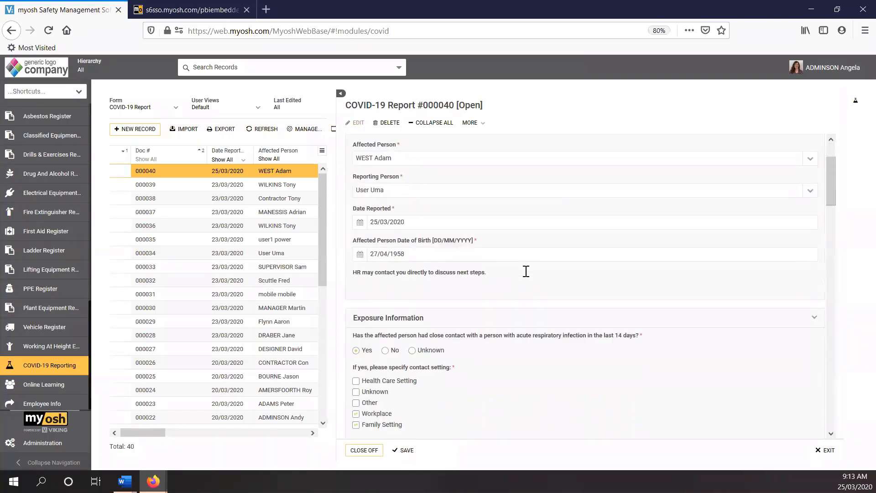
scroll(526, 275, down, 2)
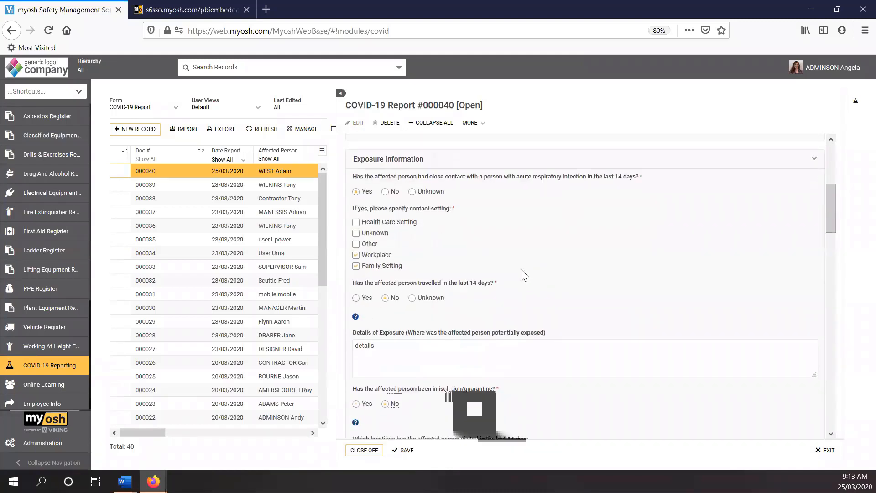
scroll(522, 273, down, 4)
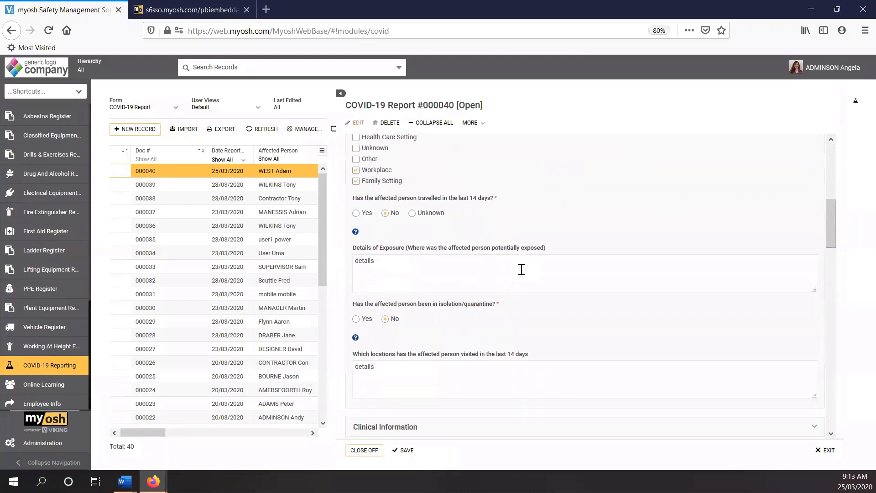
scroll(518, 273, down, 2)
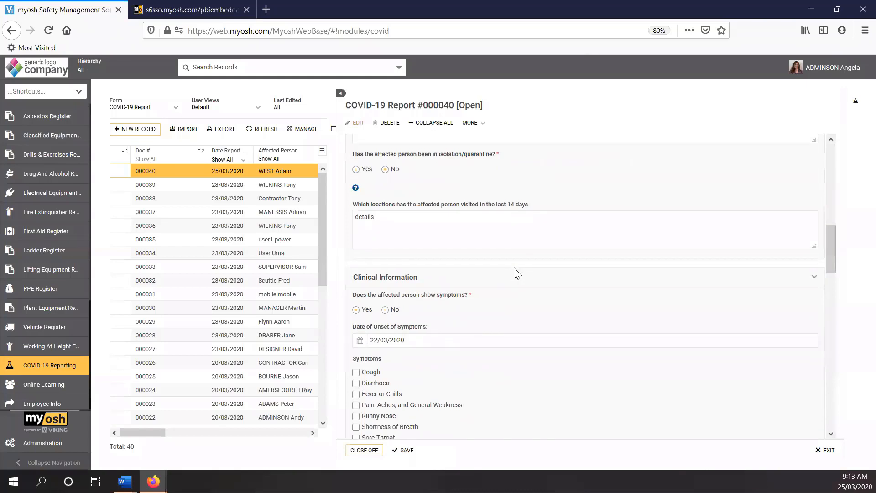
scroll(513, 271, down, 3)
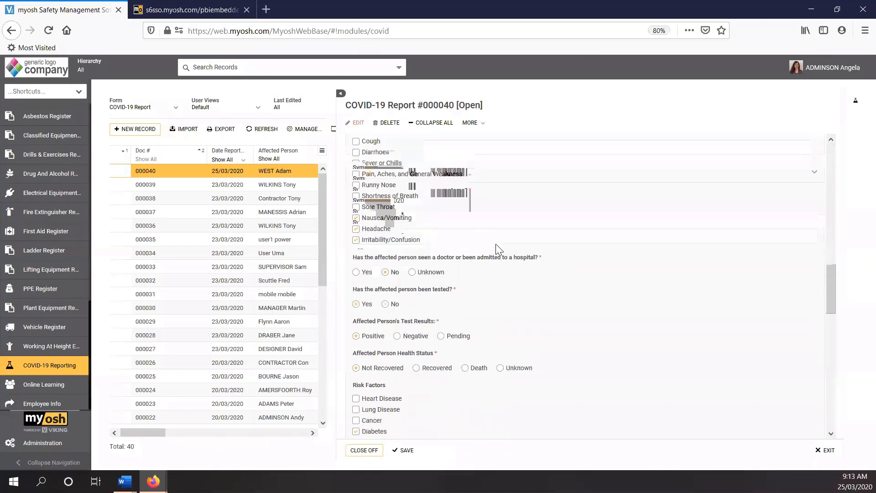
scroll(495, 246, down, 2)
scroll(493, 250, down, 2)
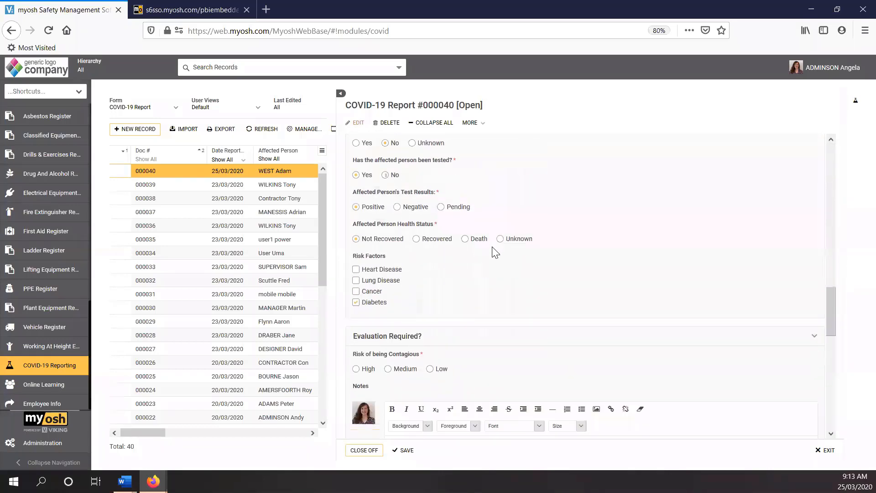
scroll(488, 251, up, 3)
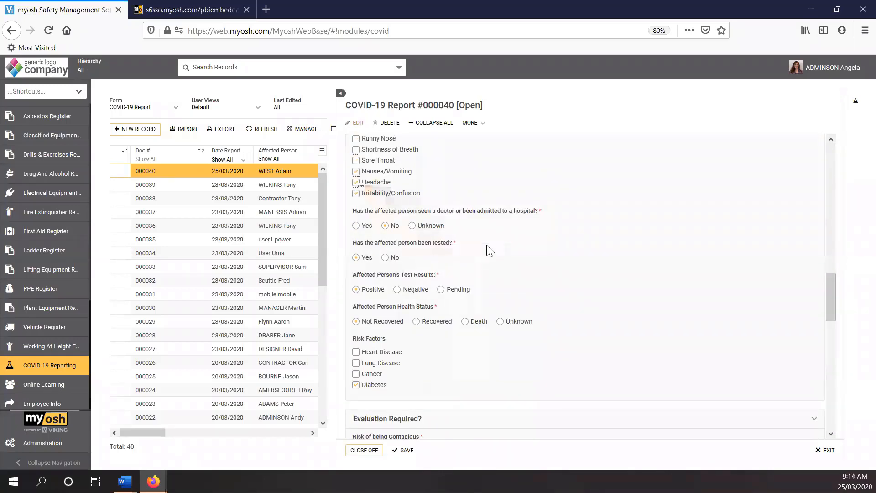
scroll(488, 249, down, 1)
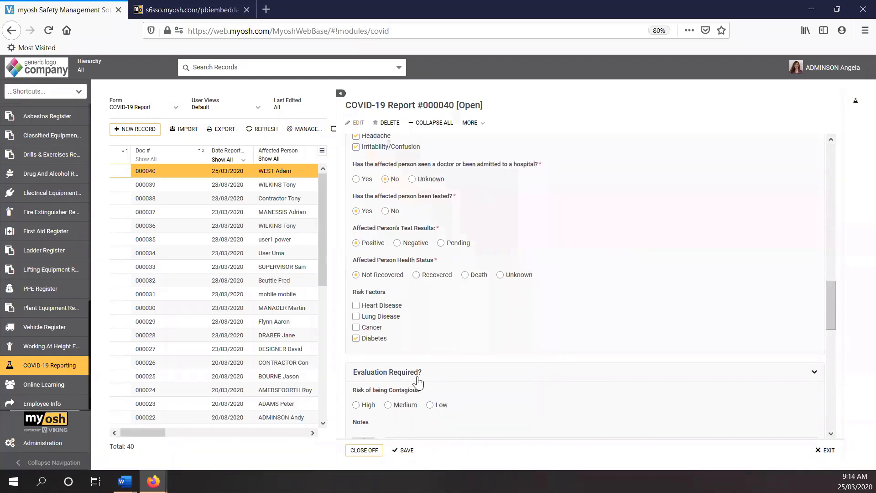
scroll(564, 314, up, 2)
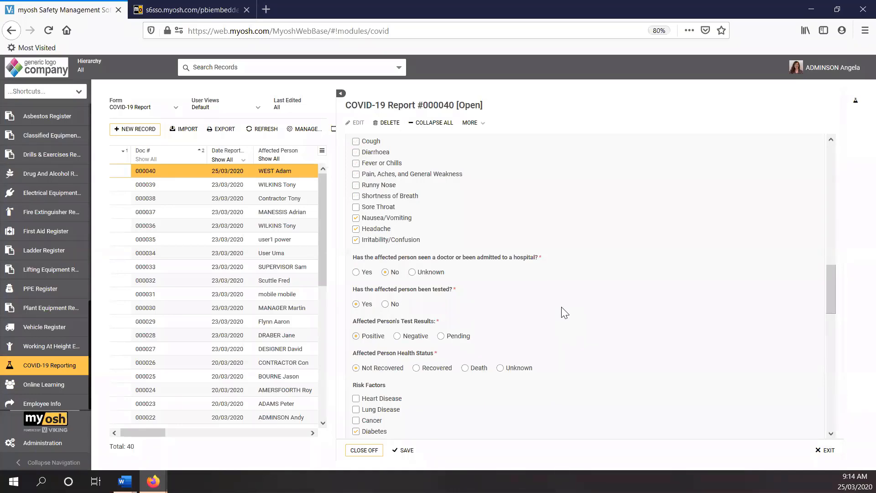
scroll(564, 314, down, 3)
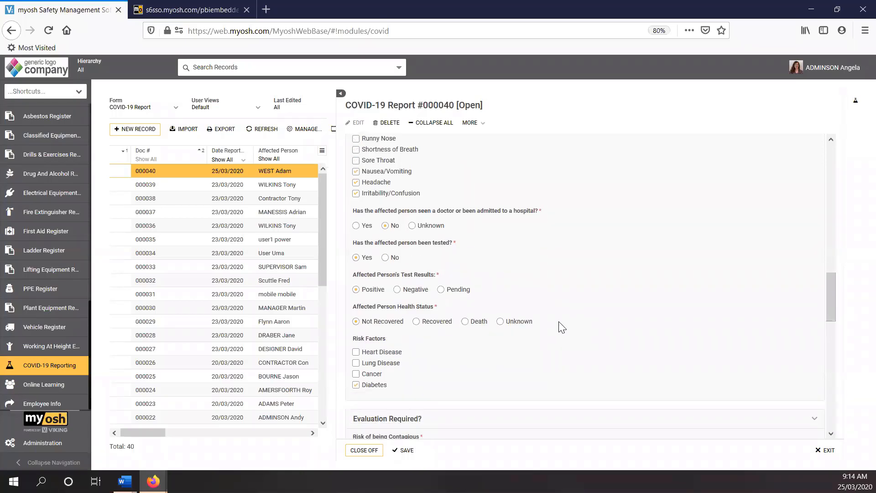
Step: Enter the evaluation note "kuhgjhdfjhgf" and set Risk of being Contagious to High
scroll(558, 321, down, 3)
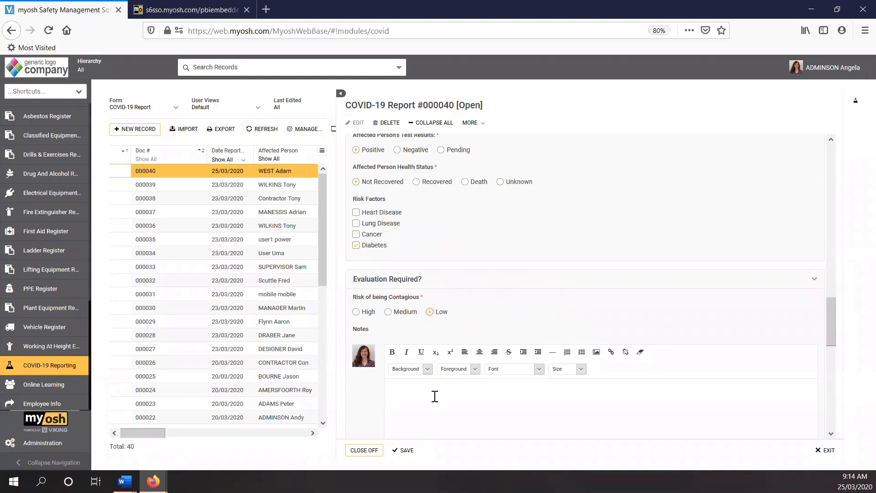
text(kuhgjhdfjhgf)
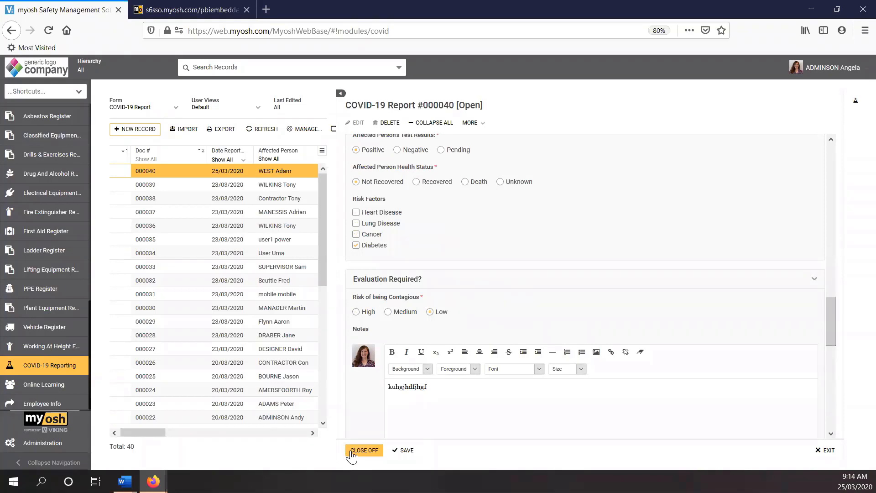
click(361, 313)
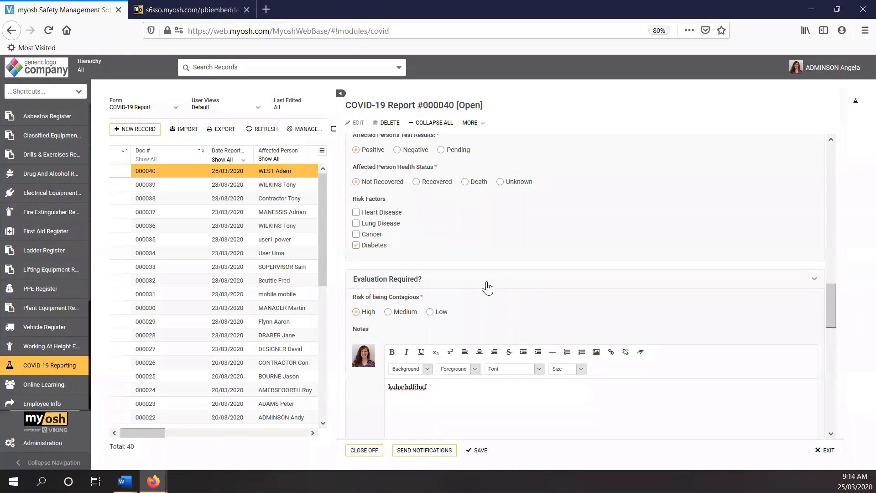
scroll(486, 288, down, 4)
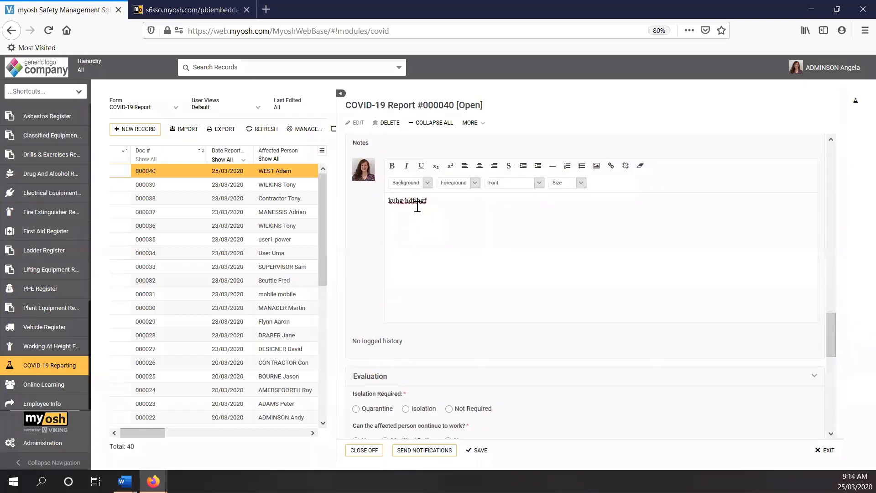
scroll(424, 227, up, 2)
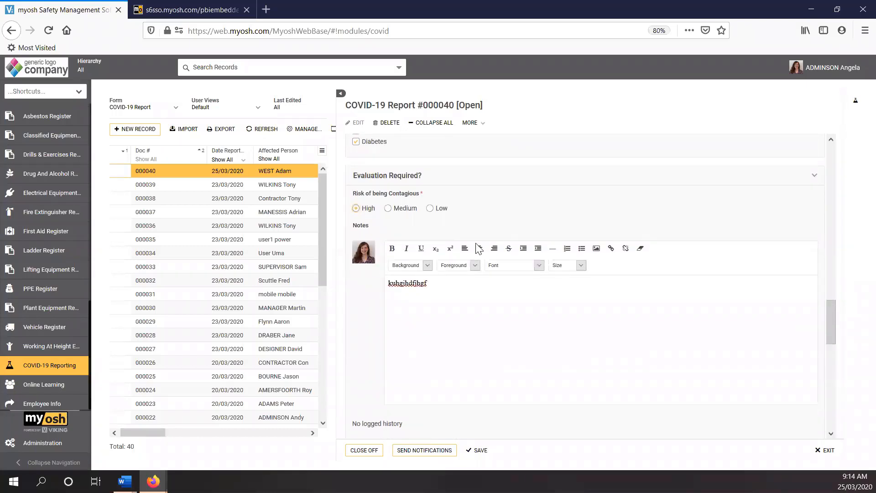
Step: Set Isolation Required to Isolation and allow continued work on Modified Duties, described as "online"
scroll(477, 246, down, 5)
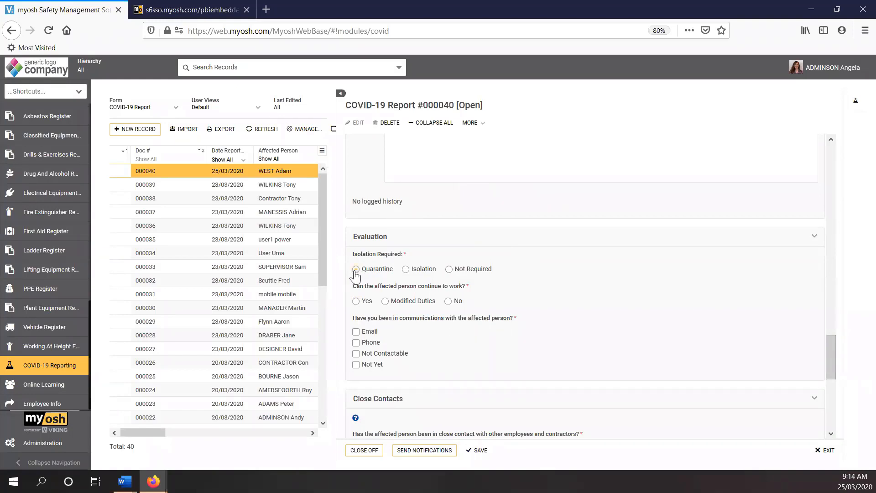
click(405, 269)
click(385, 305)
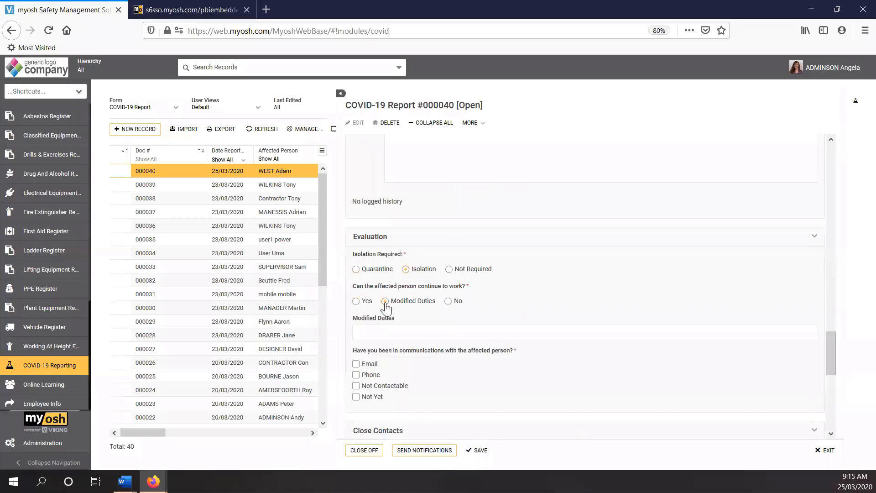
click(378, 332)
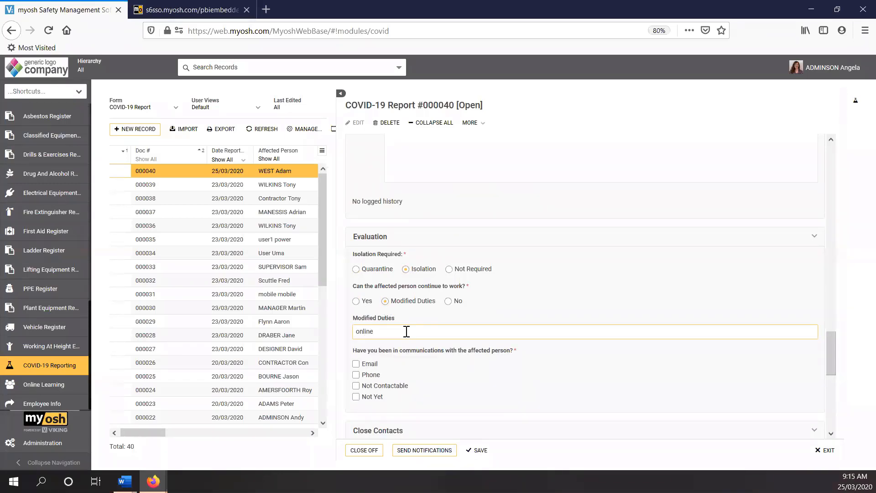
Step: Record Phone as the only means of communication with the affected person
scroll(424, 333, down, 2)
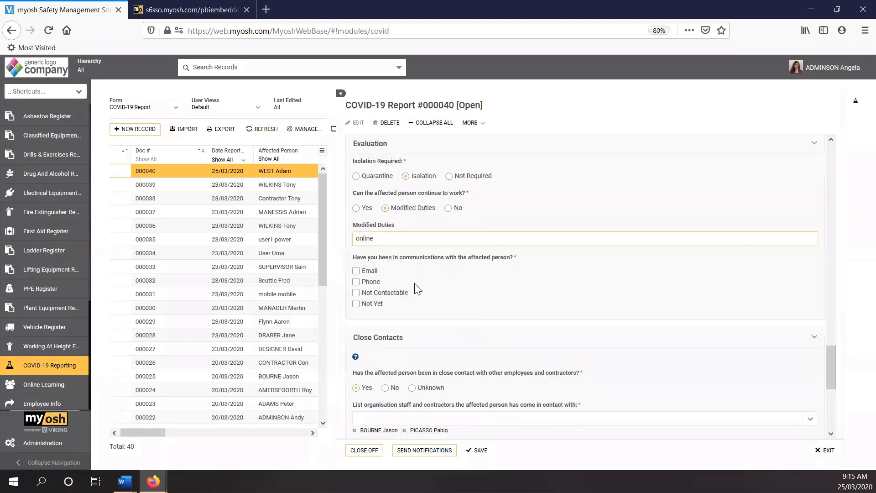
click(356, 302)
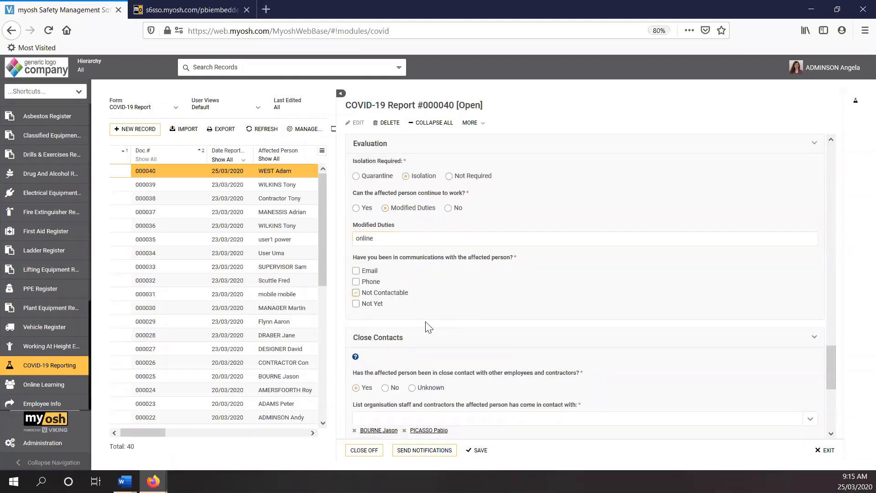
click(356, 281)
click(356, 305)
Step: Review the Close Contacts and Contact Tracing sections, and open a new linked COVID-19 report and exit it without entering anything
scroll(430, 310, down, 3)
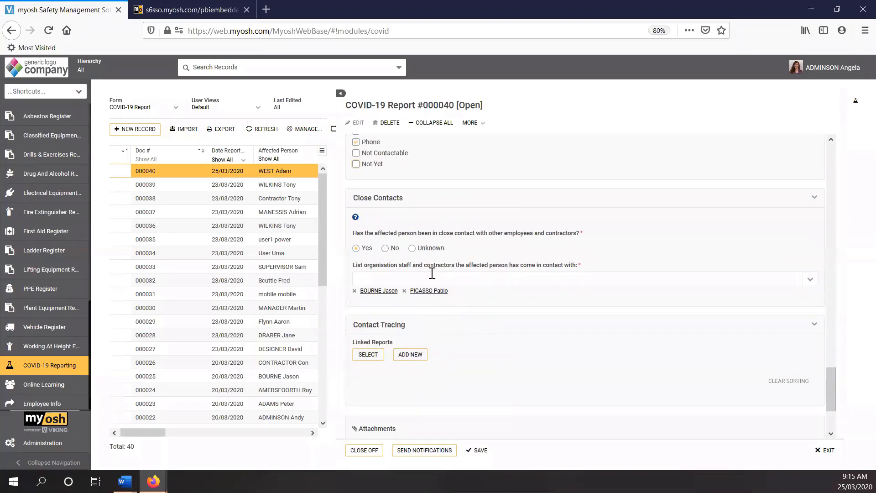
scroll(440, 272, down, 1)
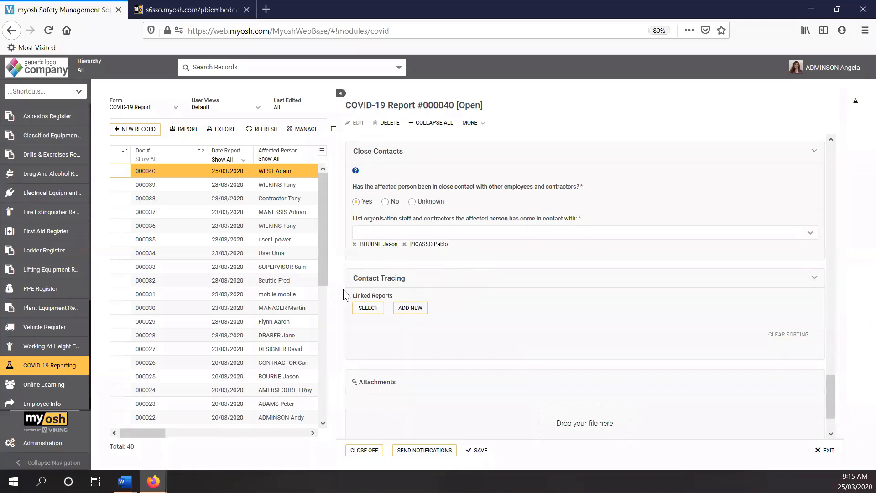
drag(338, 291, 469, 301)
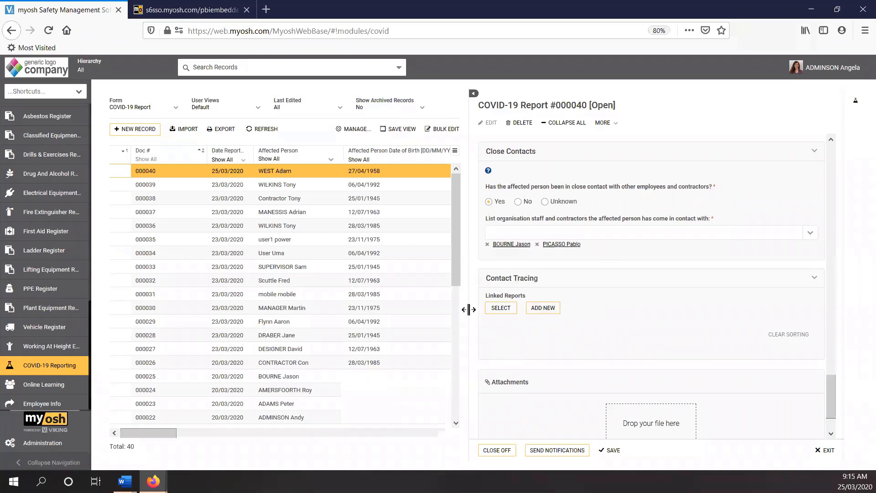
drag(463, 306, 314, 302)
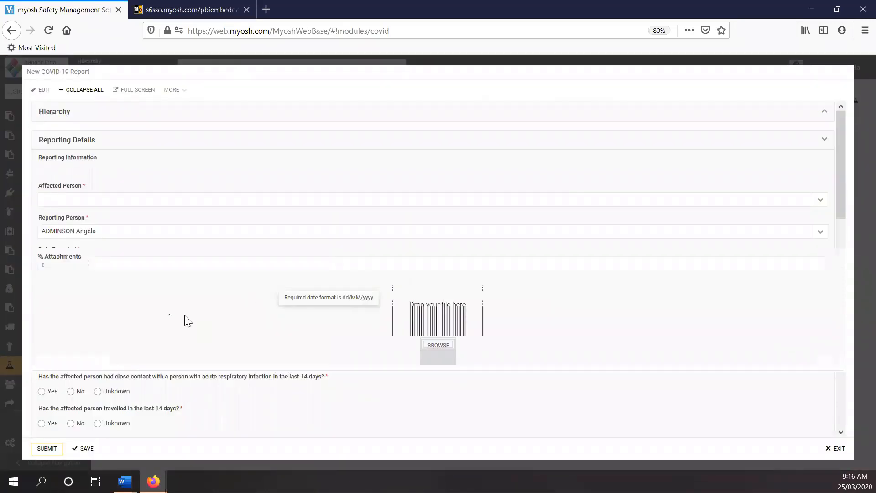
click(835, 451)
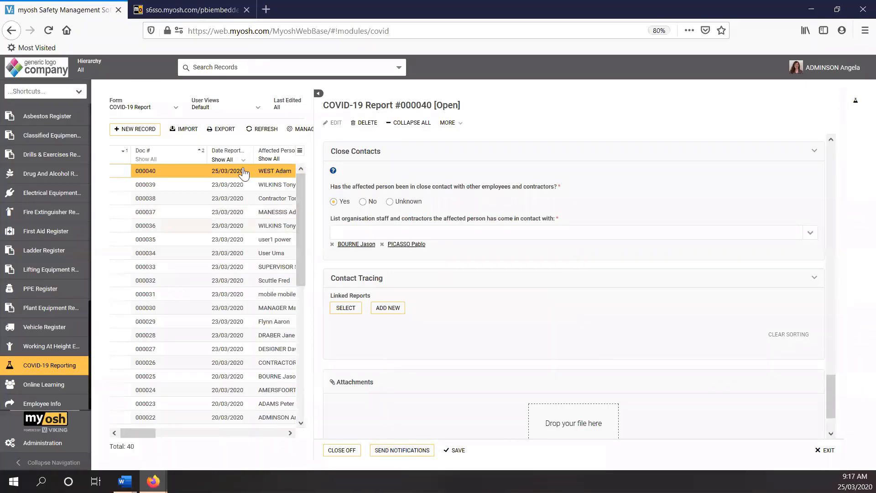
Step: Save the evaluated report and close it to return to the full COVID-19 Report list
click(224, 268)
drag(315, 351, 345, 352)
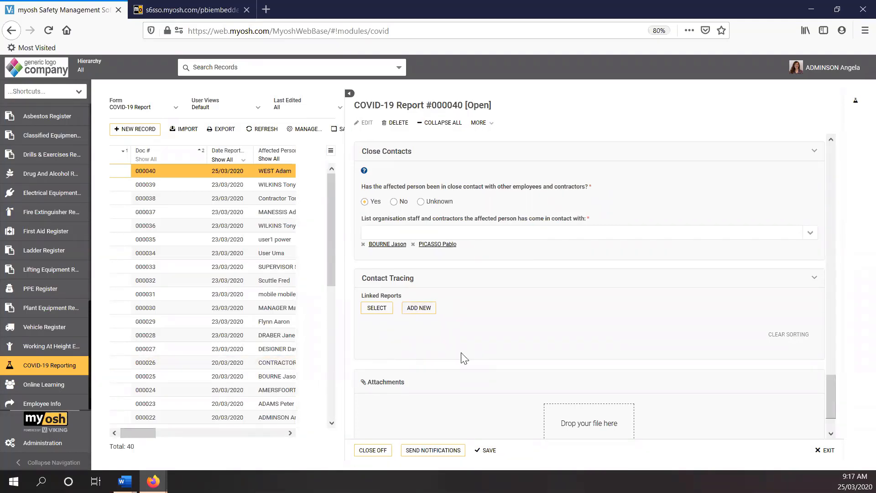
drag(464, 358, 462, 357)
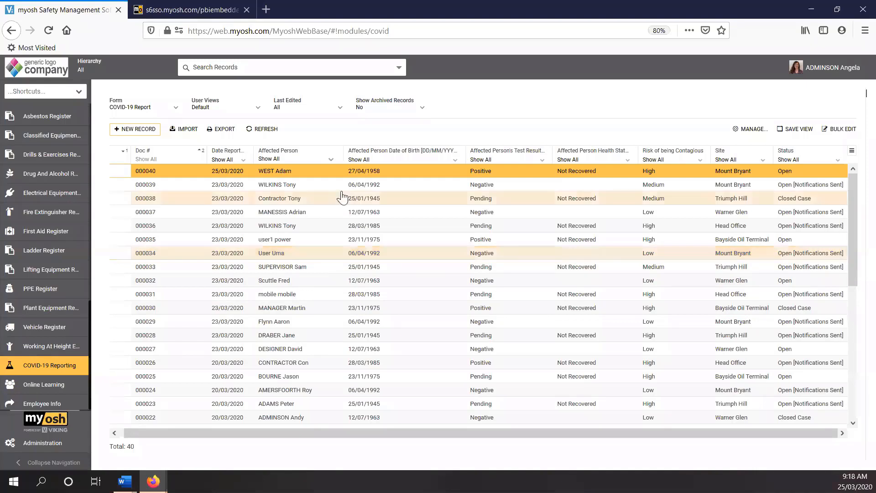
Step: Move the Date Reported column after the Date of Birth column, and open and close its date-range filter
mouse_move(224, 155)
mouse_down()
mouse_move(436, 167)
mouse_move(419, 170)
mouse_move(420, 189)
mouse_move(446, 195)
mouse_up()
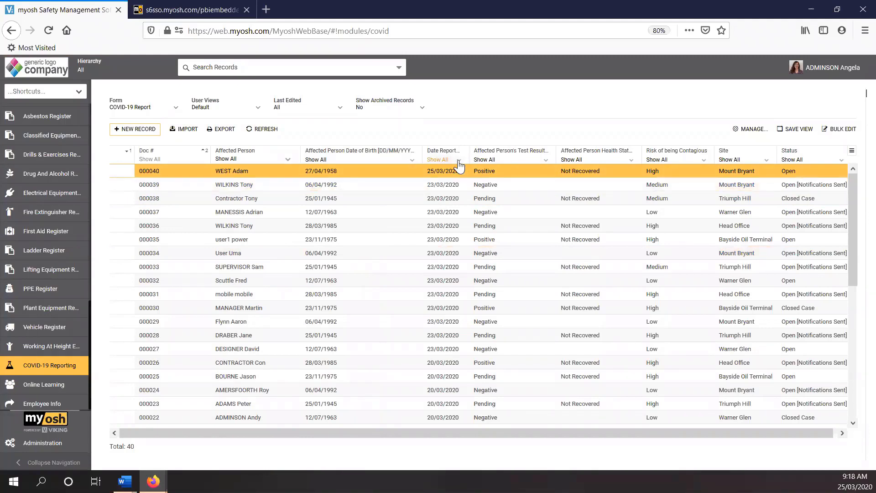
click(458, 159)
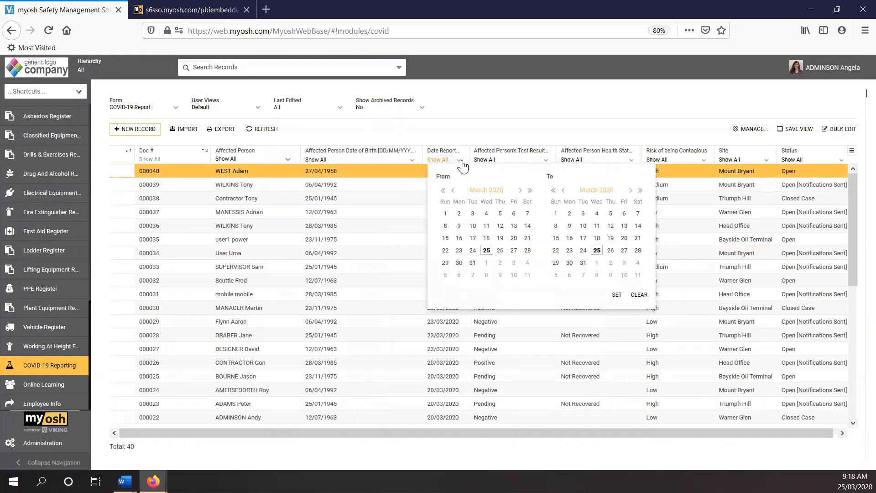
click(611, 97)
Step: Filter the COVID-19 Report list to the Mount Bryant site and check which user views are available
click(767, 160)
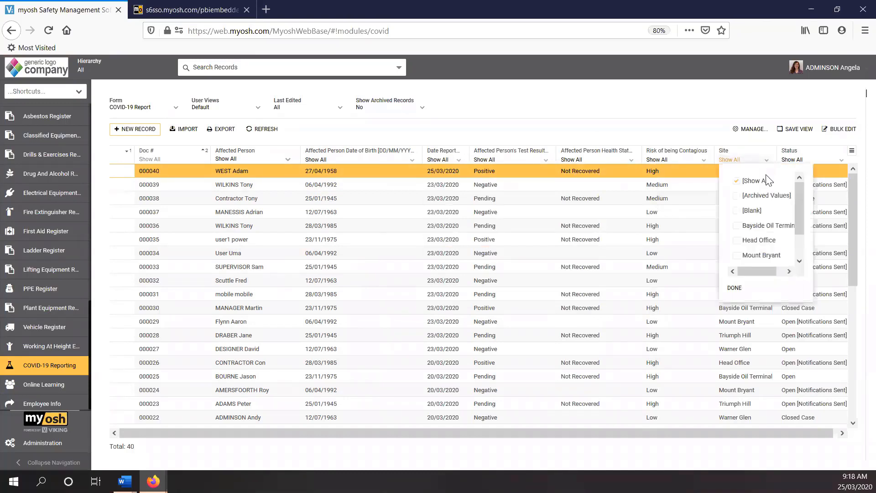
click(745, 257)
click(738, 291)
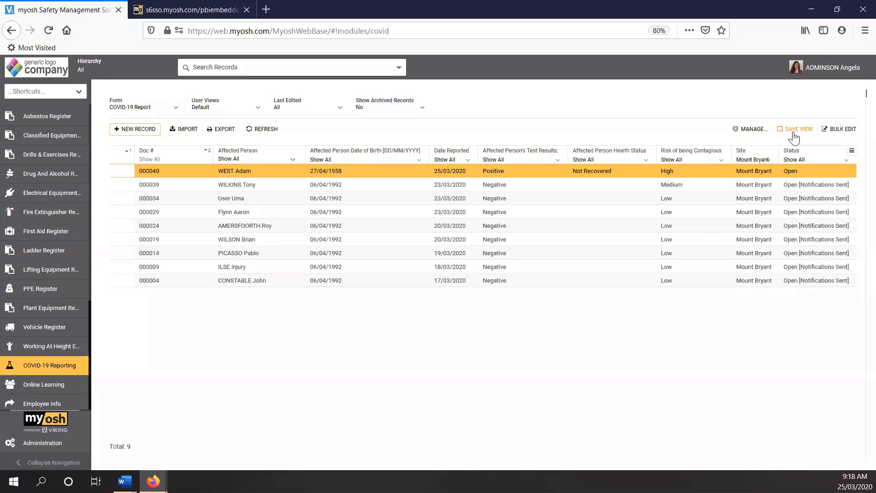
click(255, 111)
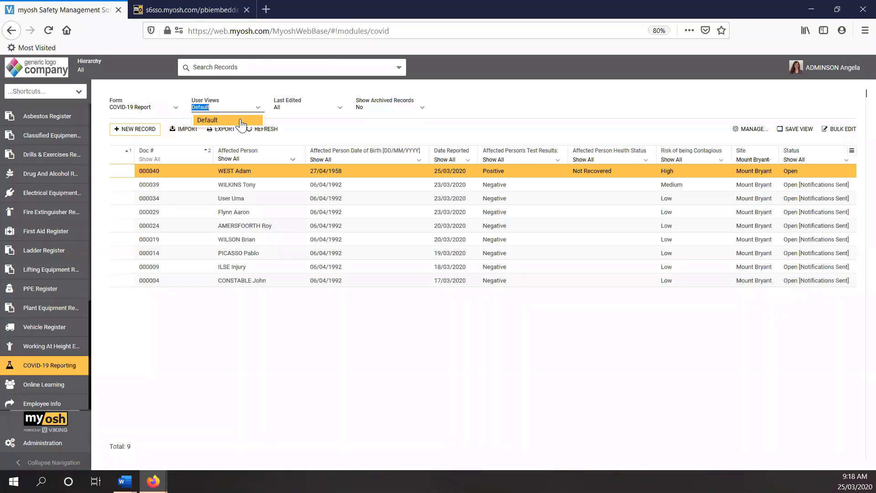
click(328, 364)
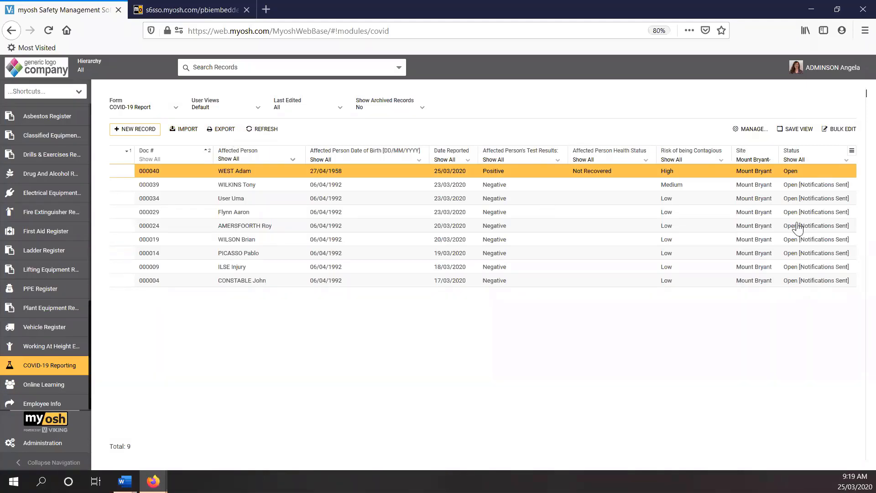
Step: Reset the Site filter of the report list to Show All
click(768, 161)
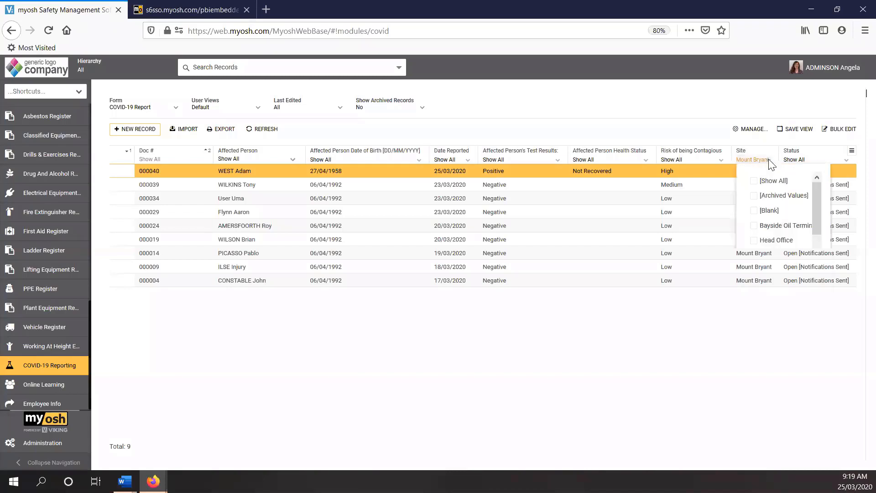
click(754, 181)
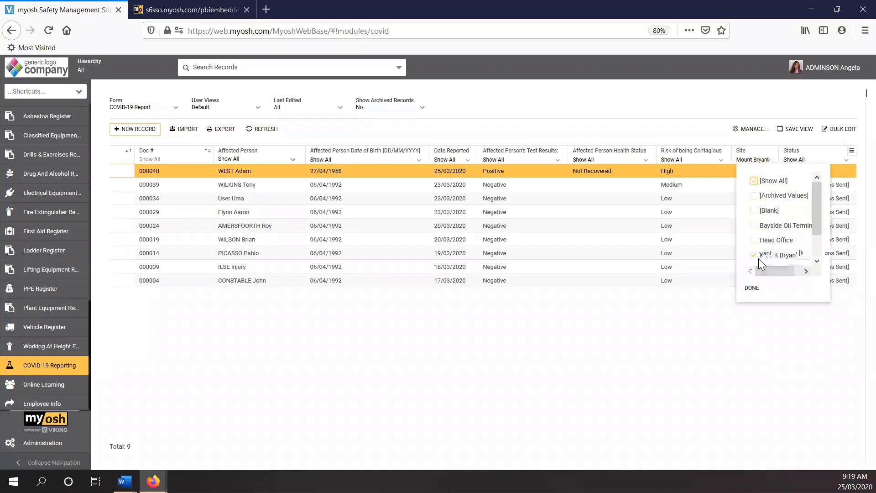
click(751, 287)
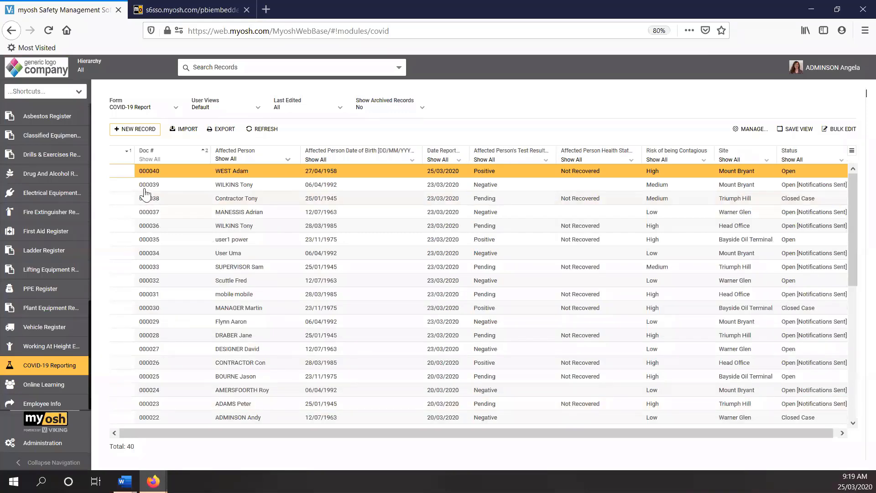
Step: Open the dashboard and display its COVID-19 charts
scroll(50, 200, up, 10)
scroll(50, 199, up, 5)
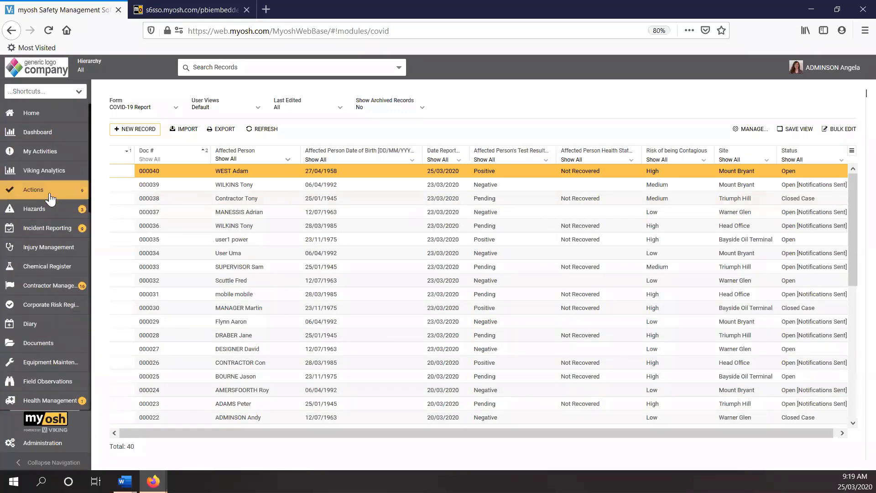
click(38, 132)
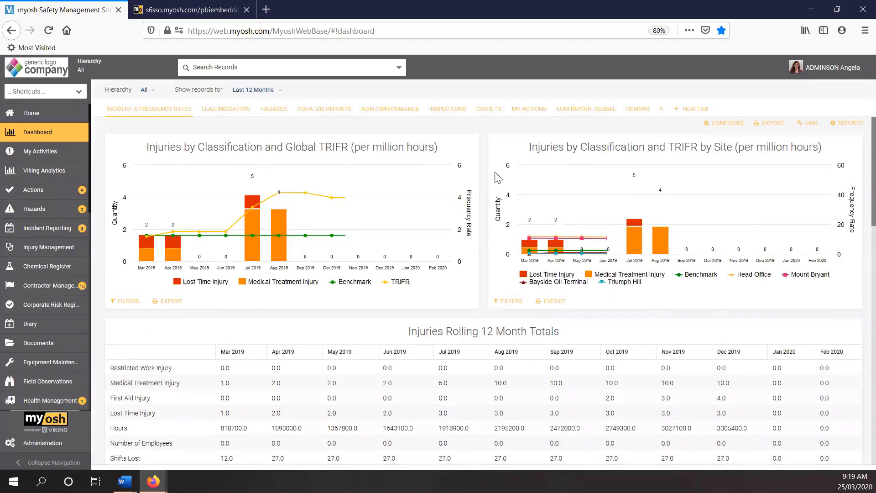
click(488, 108)
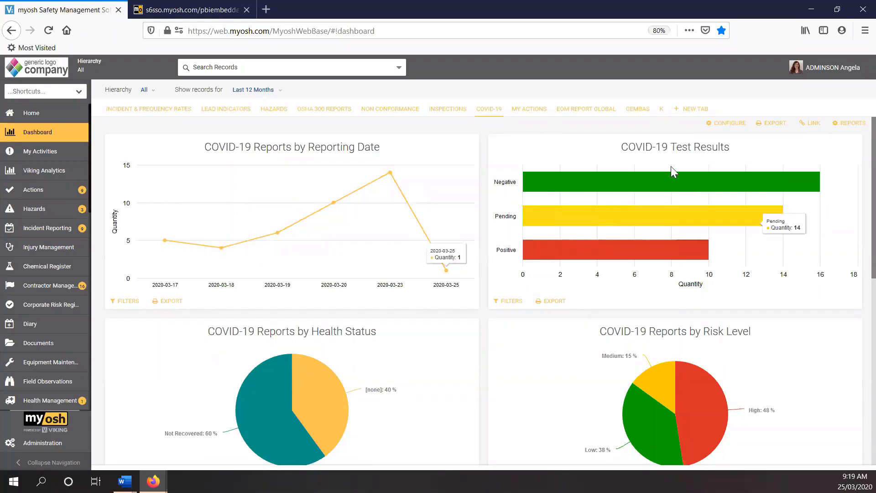
Step: Drill into the Medium segment of COVID-19 Reports by Risk Level, open the first listed report, and close both windows
scroll(672, 197, down, 4)
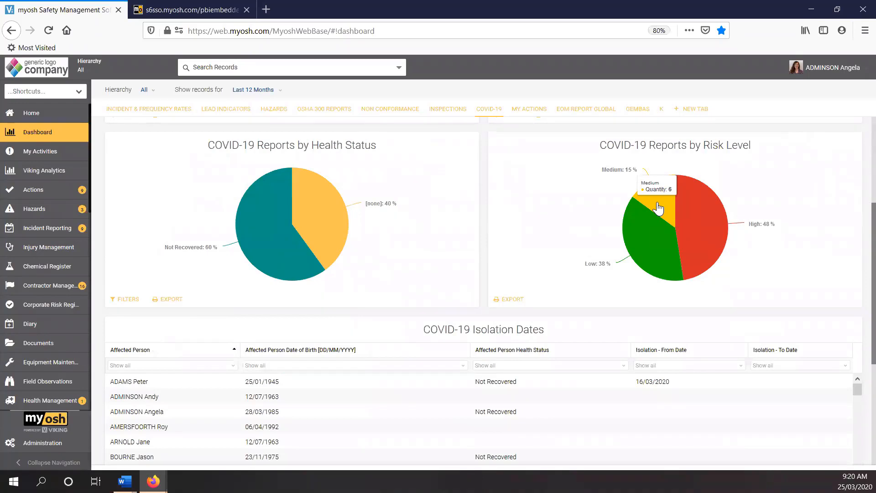
click(656, 209)
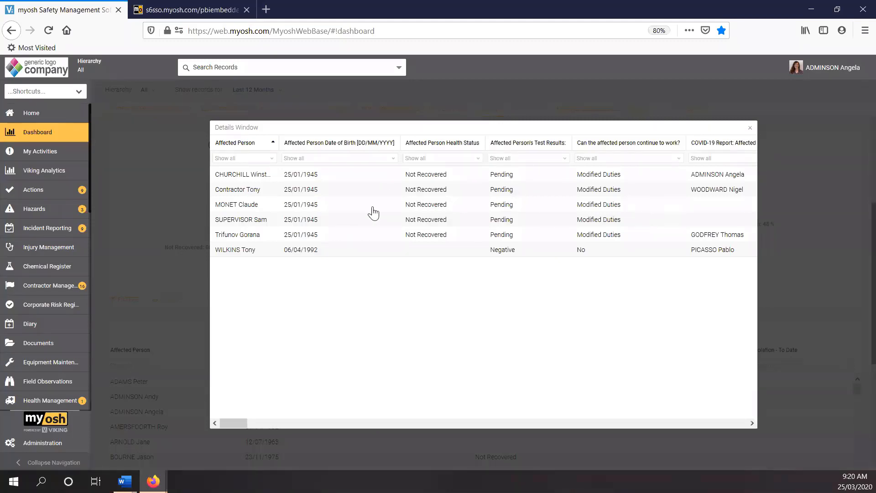
click(246, 179)
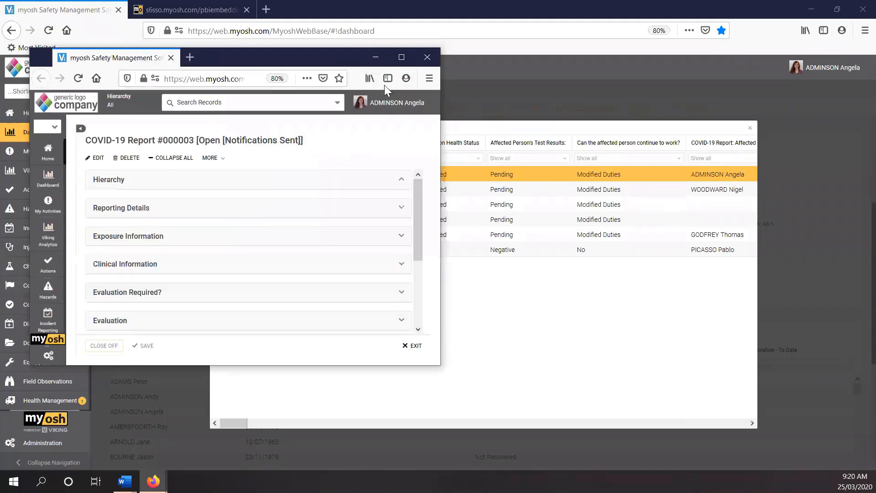
click(427, 62)
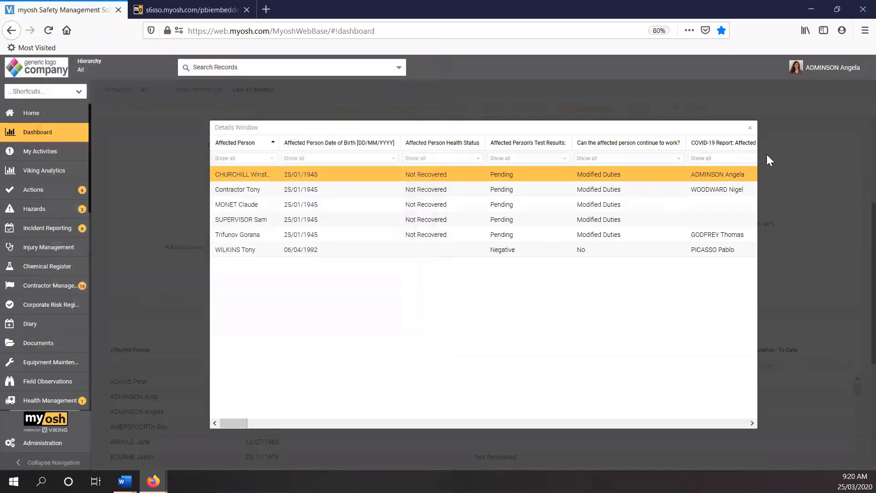
click(749, 130)
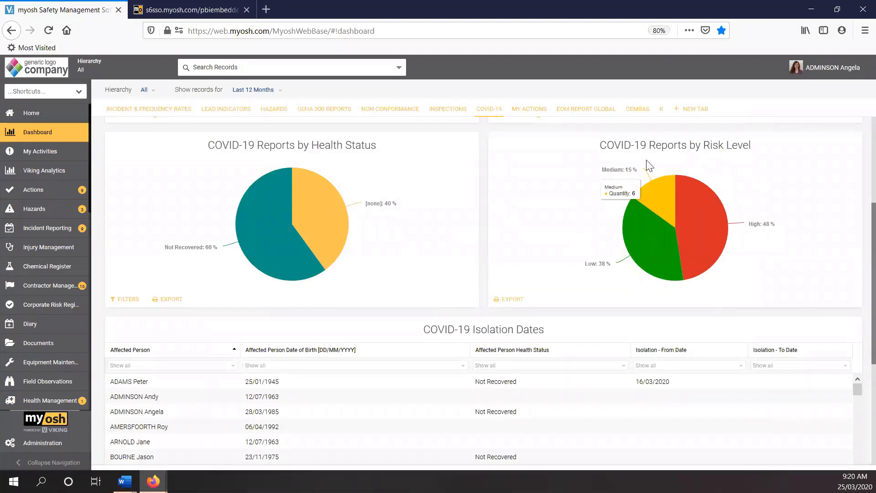
Step: Open the COVID-19 dashboard's configuration and browse the list of widgets that can be added without choosing one
scroll(570, 215, up, 4)
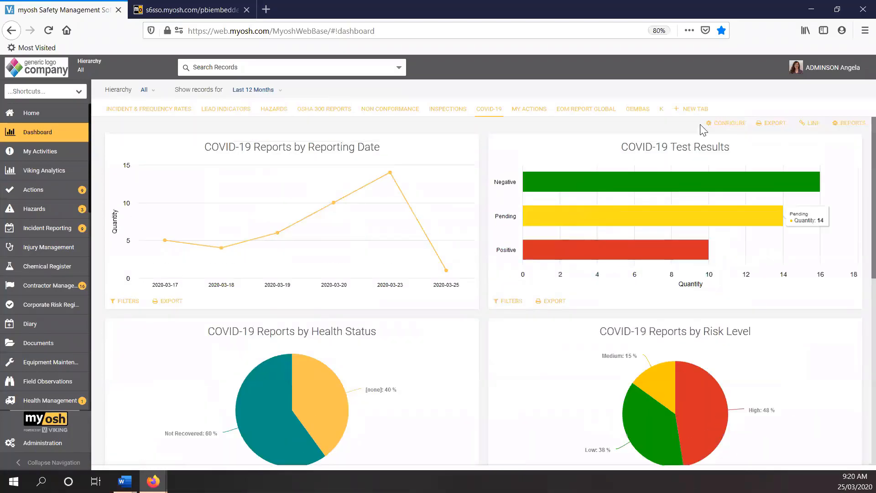
click(511, 205)
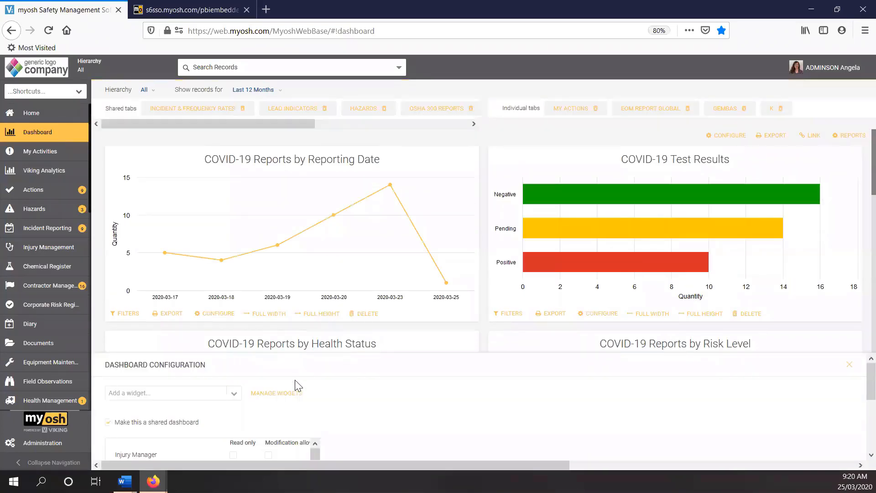
scroll(297, 381, down, 3)
scroll(375, 400, up, 3)
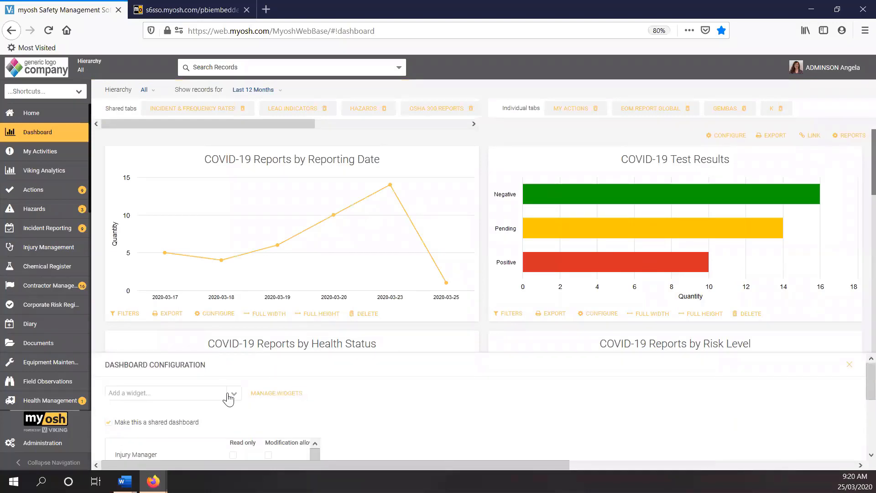
click(233, 397)
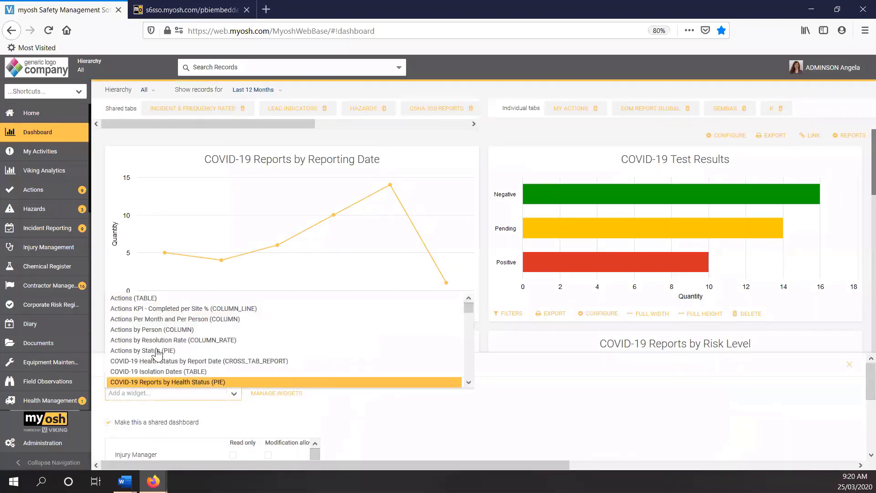
scroll(135, 363, down, 2)
scroll(135, 360, down, 3)
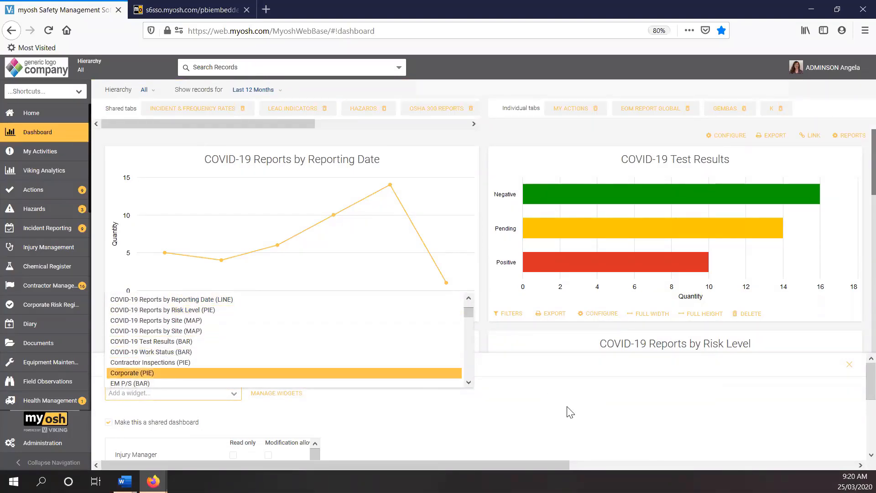
click(557, 415)
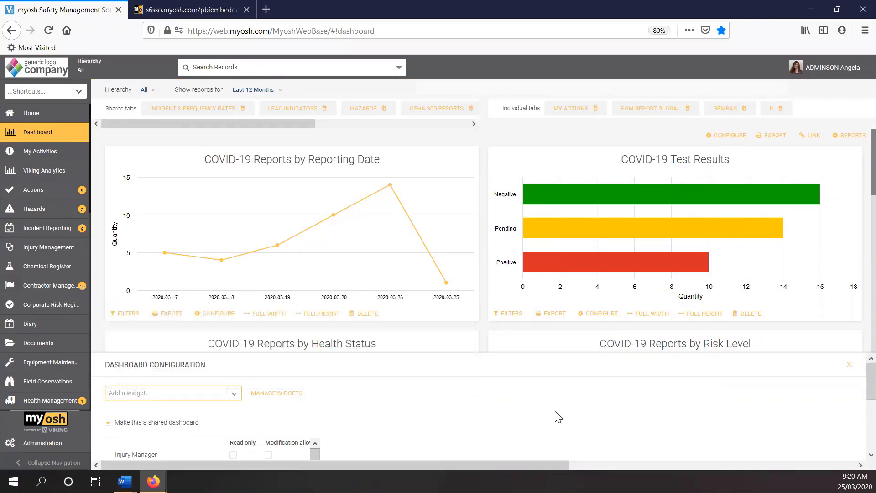
Step: Start creating a new widget in the widget management wizard
click(292, 398)
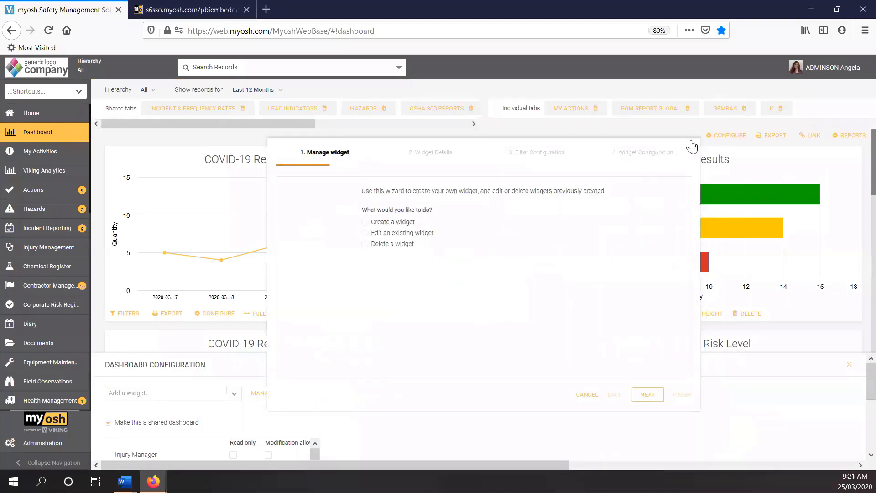
click(366, 223)
click(647, 395)
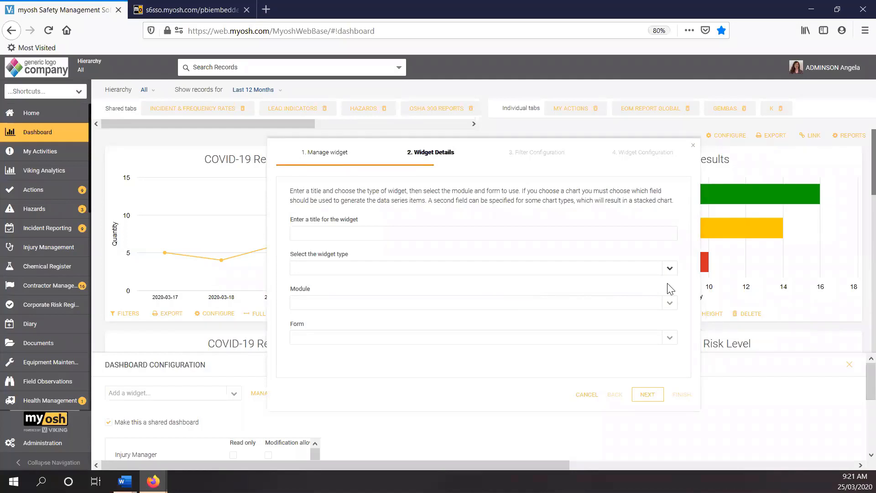
Step: Set the widget type to Bar, module to COVID-19 Reporting and form to COVID-19 Report, and close the wizard without finishing
click(668, 272)
click(302, 294)
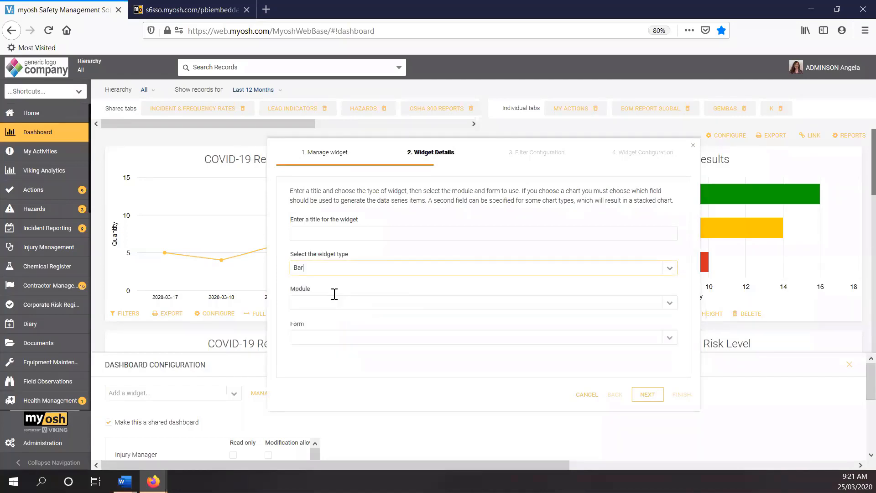
click(666, 303)
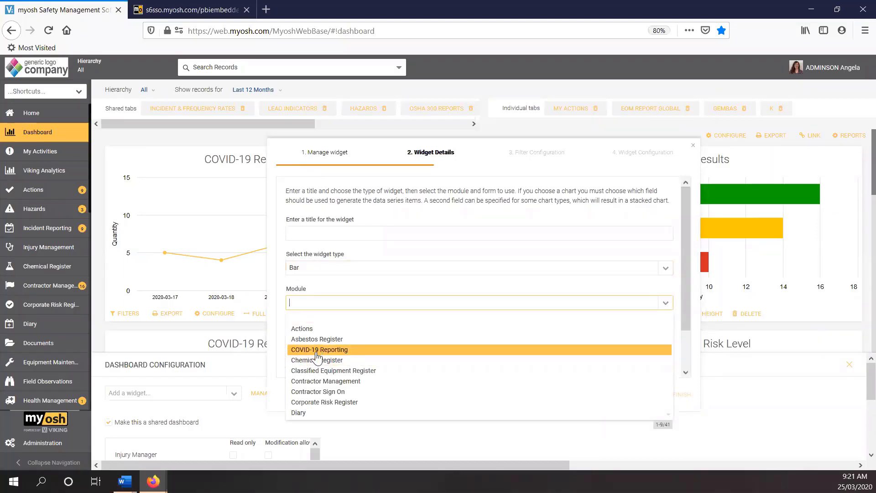
click(318, 350)
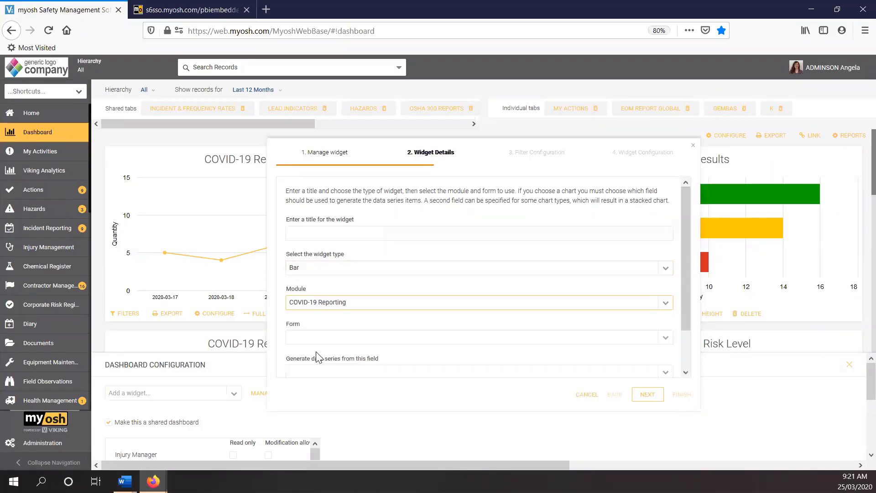
click(663, 340)
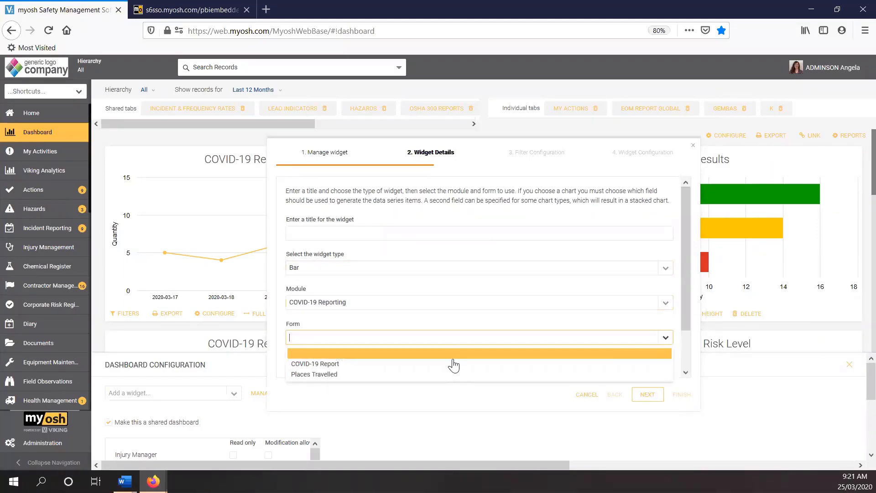
click(319, 364)
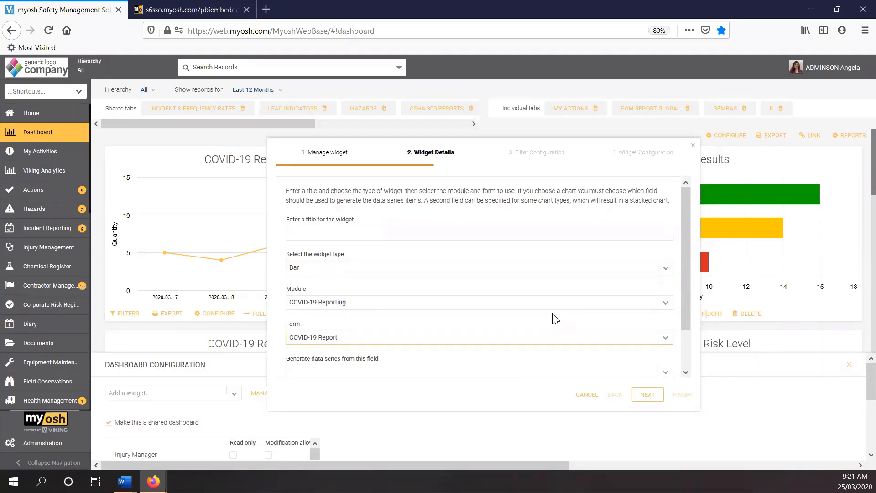
click(693, 147)
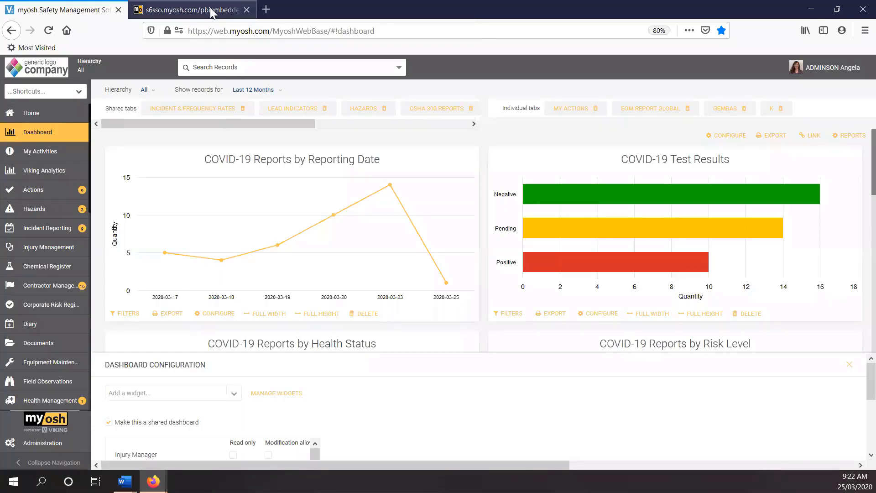
Step: Switch to the embedded Contagion Network report, shift a central positive node, and search the network by a person's first name
click(210, 12)
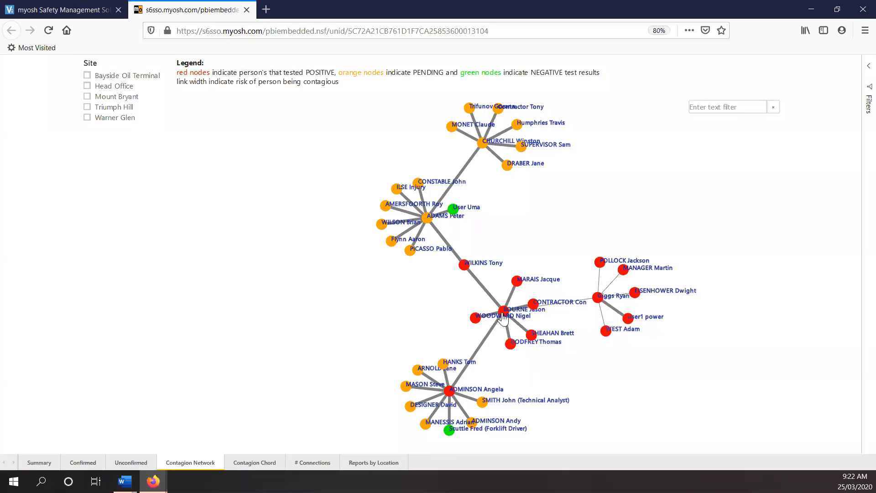
drag(502, 315, 432, 303)
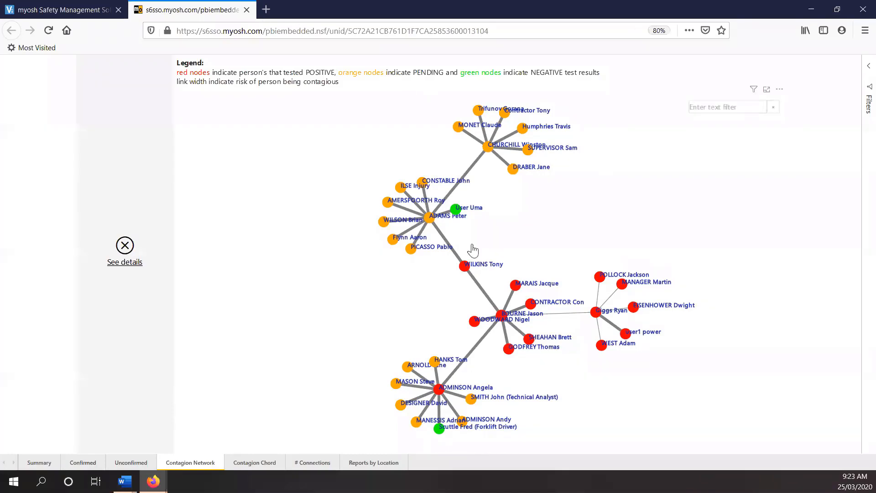
click(704, 108)
text(ryan)
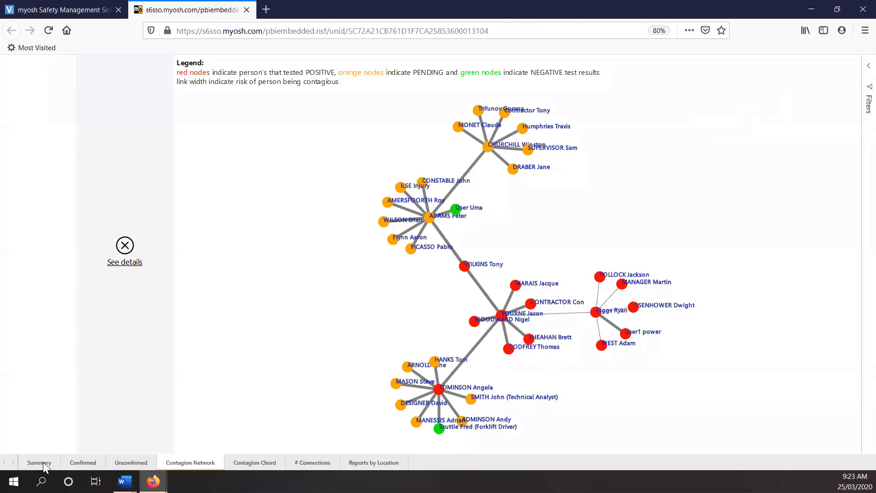
Step: Open the Summary page of the COVID-19 analysis and examine the reports where the affected person cannot continue to work
click(39, 462)
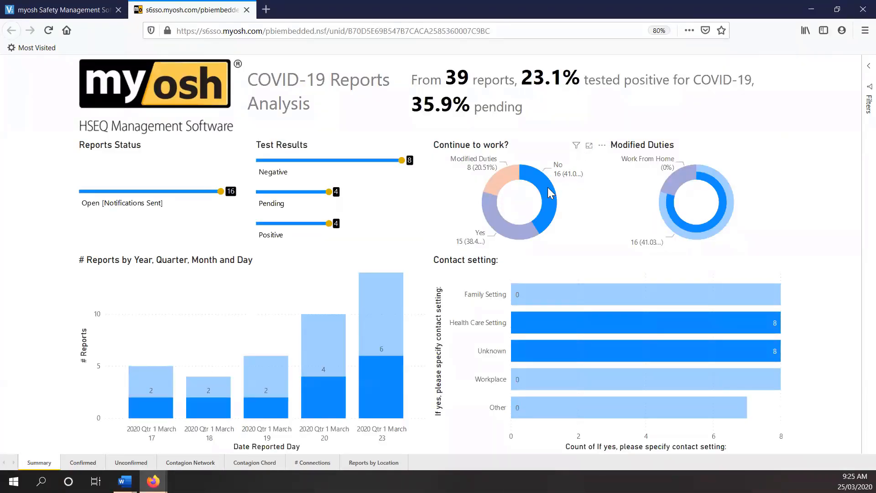
mouse_move(548, 189)
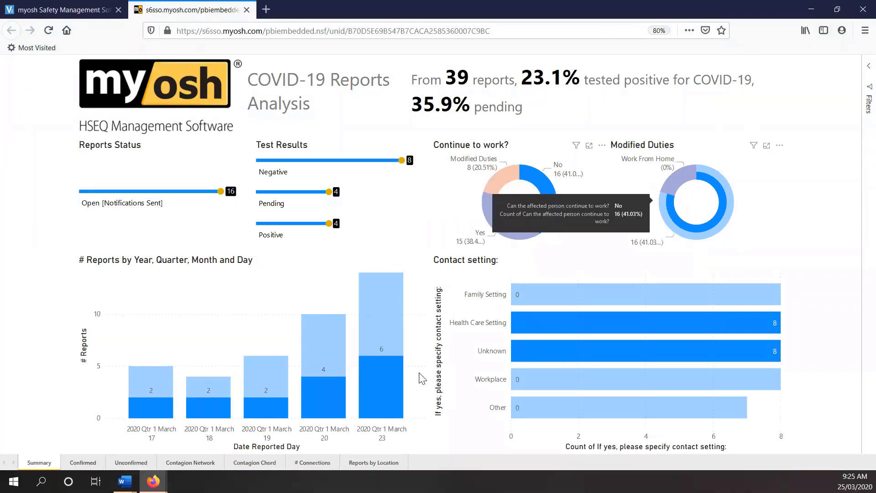
mouse_move(365, 396)
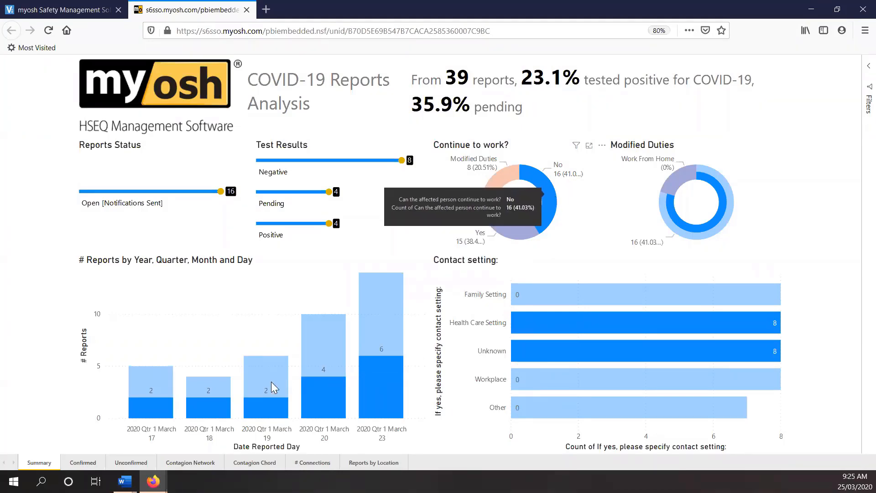
Step: Open the Confirmed page of the analysis and examine the cases whose last 14 day location is Home
click(83, 463)
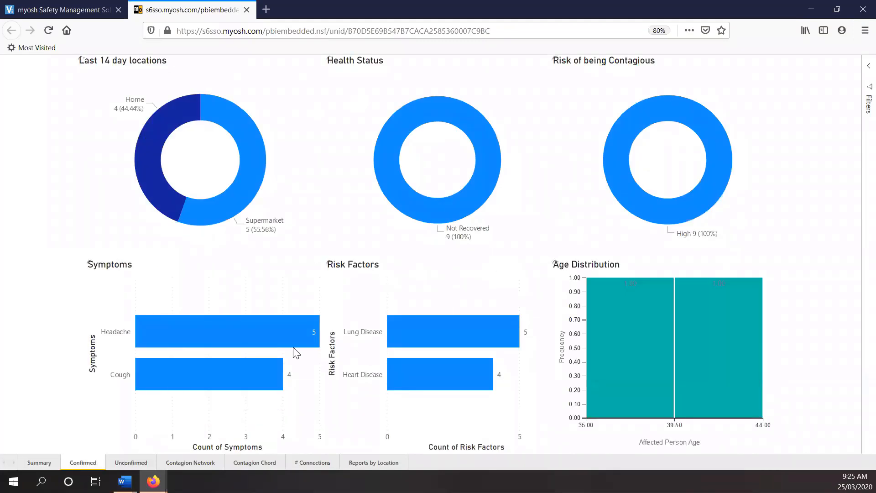
click(159, 123)
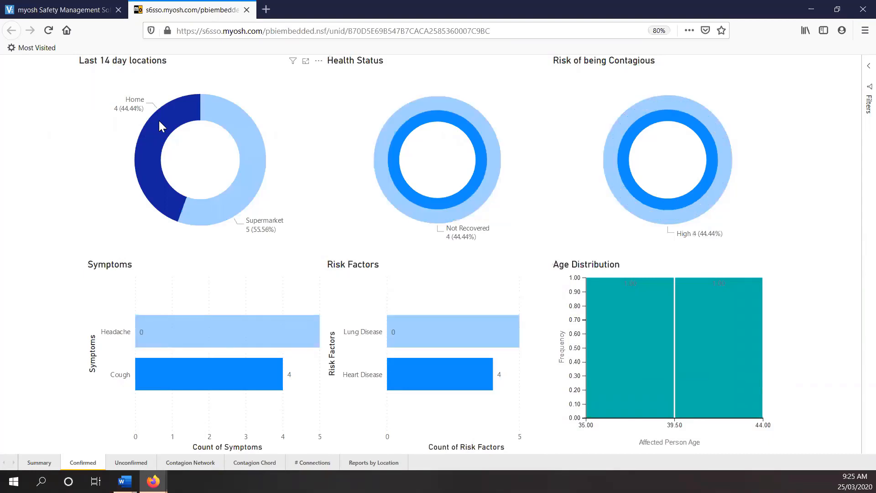
mouse_move(165, 117)
Step: Open the Contagion Network page, examine the network for the Mount Bryant site only, and clear the site filter
click(188, 463)
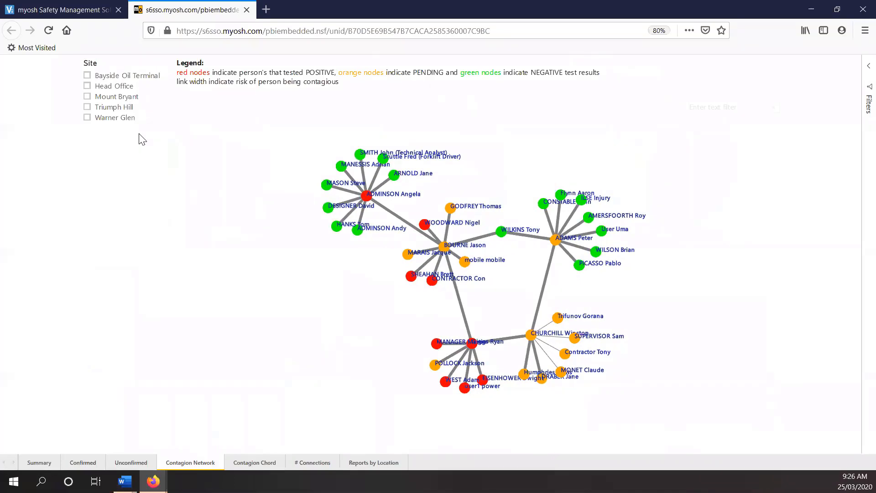
click(87, 96)
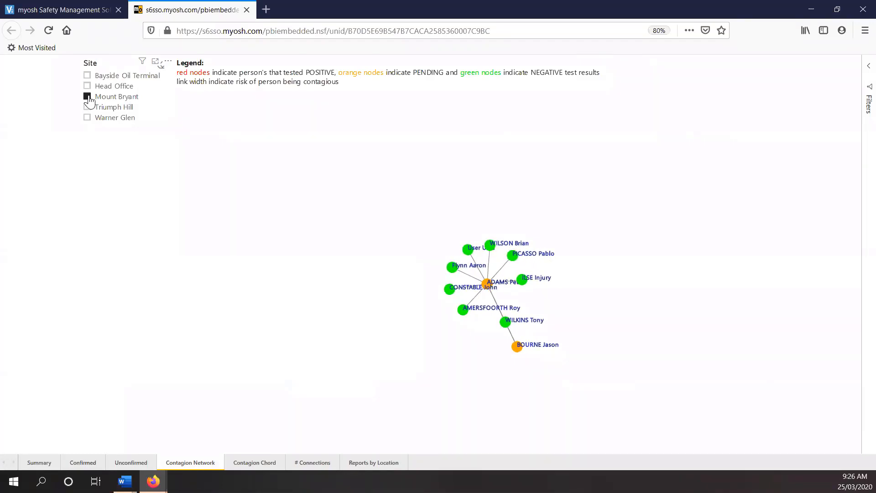
click(87, 97)
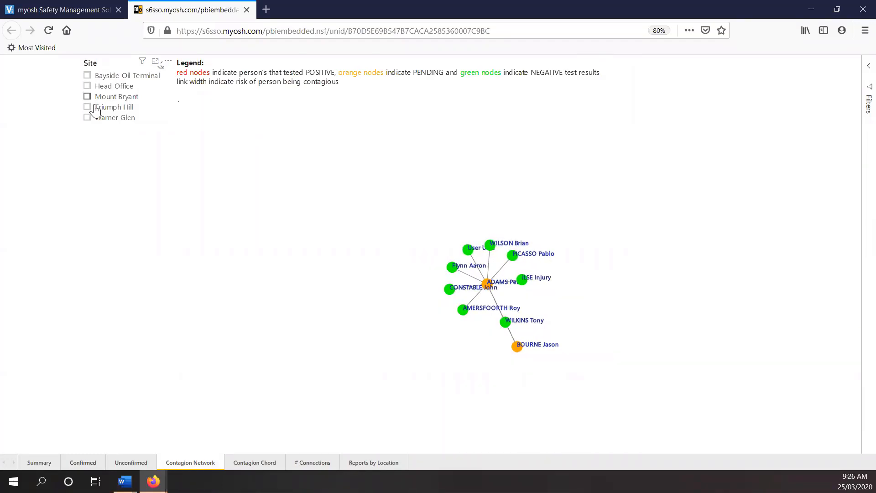
Step: On the Contagion Chord page, view the Mount Bryant site alone, clear that filter, and highlight one affected person's connections
click(249, 462)
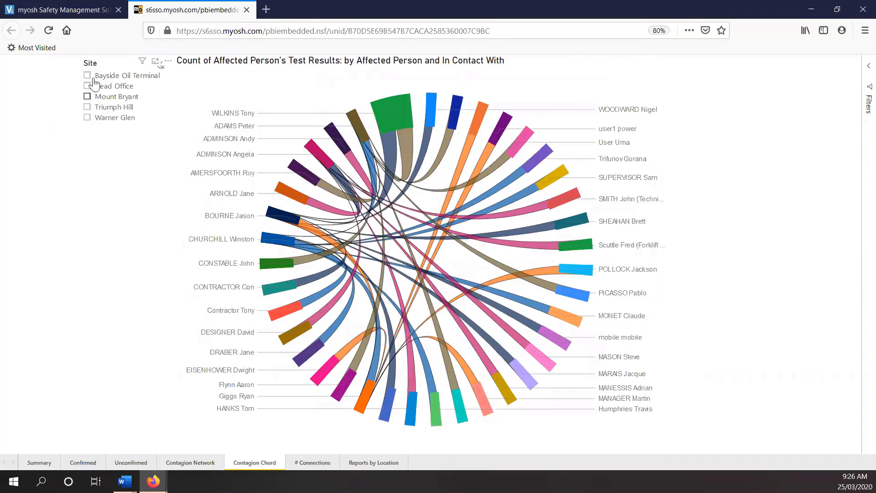
click(87, 96)
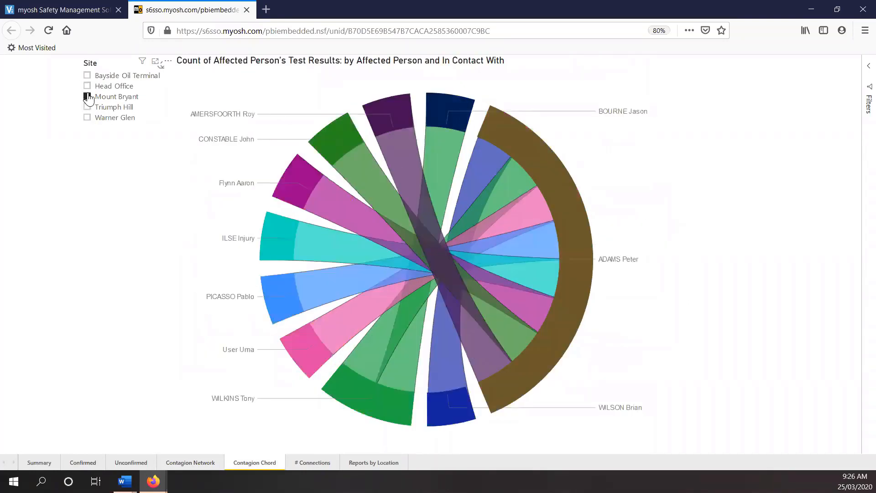
click(87, 96)
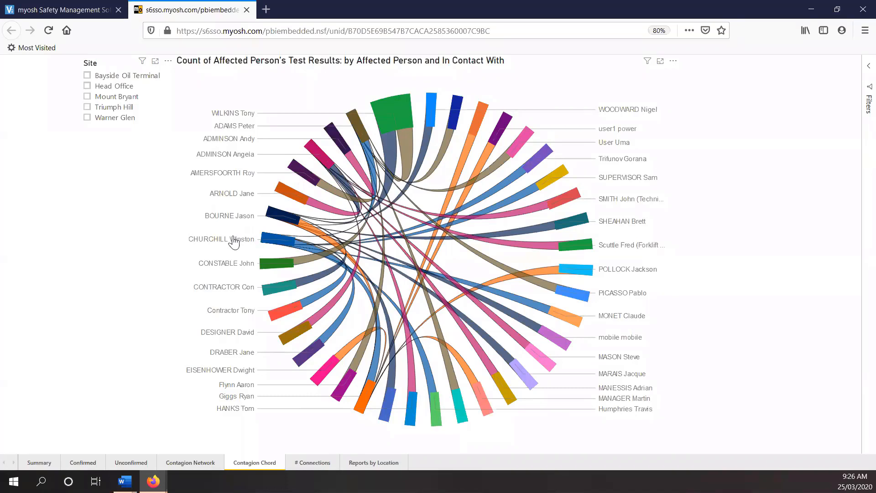
click(266, 244)
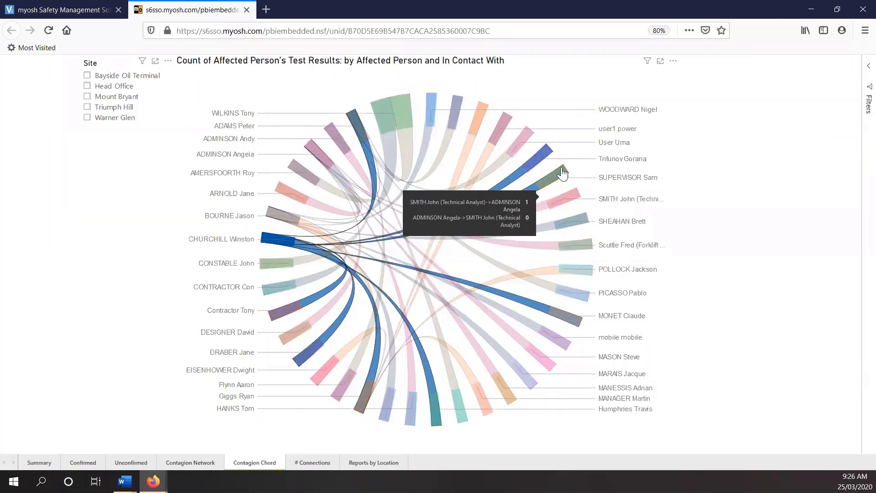
mouse_move(280, 244)
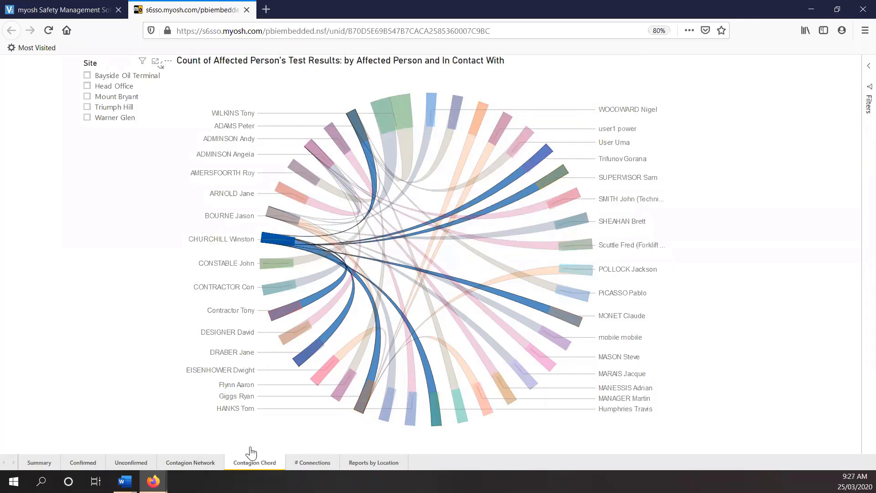
Step: View the Reports by Location and # Connections pages of the analysis, and return to the Summary page
click(357, 464)
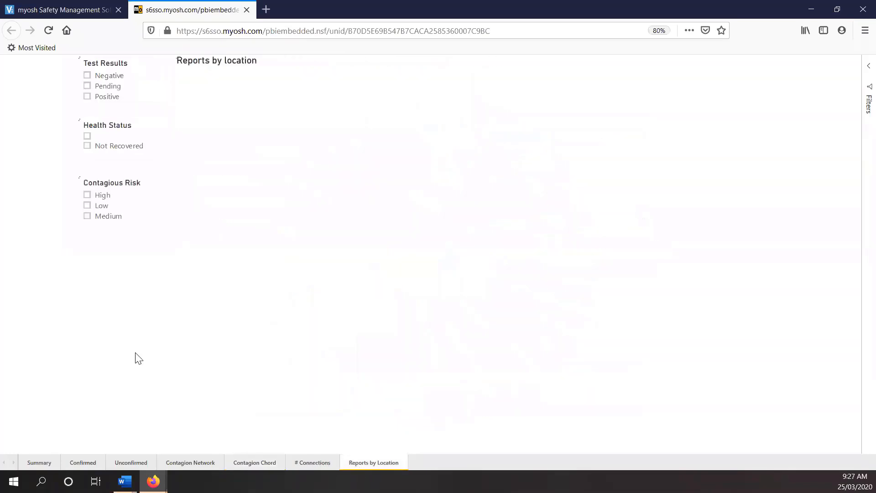
click(318, 466)
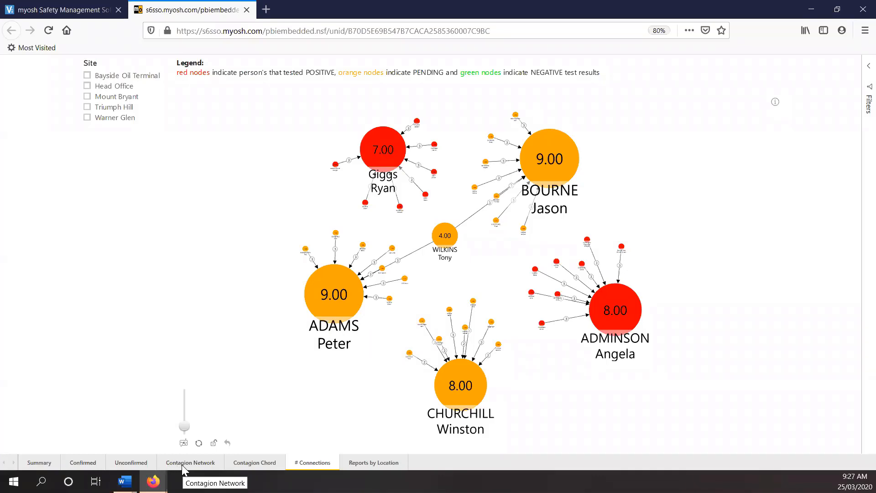
click(39, 462)
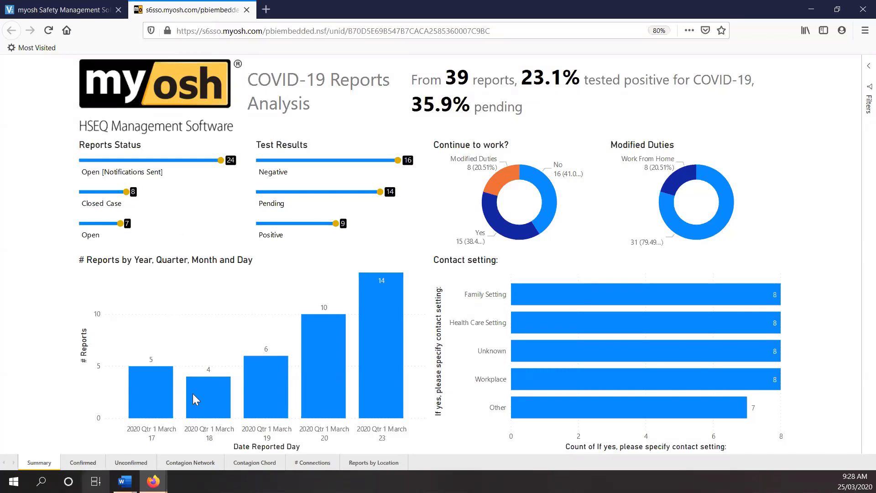
Step: Switch back to the myosh system, open the COVID-19 Reporting module, and view the record import wizard's template stage before cancelling it
click(90, 14)
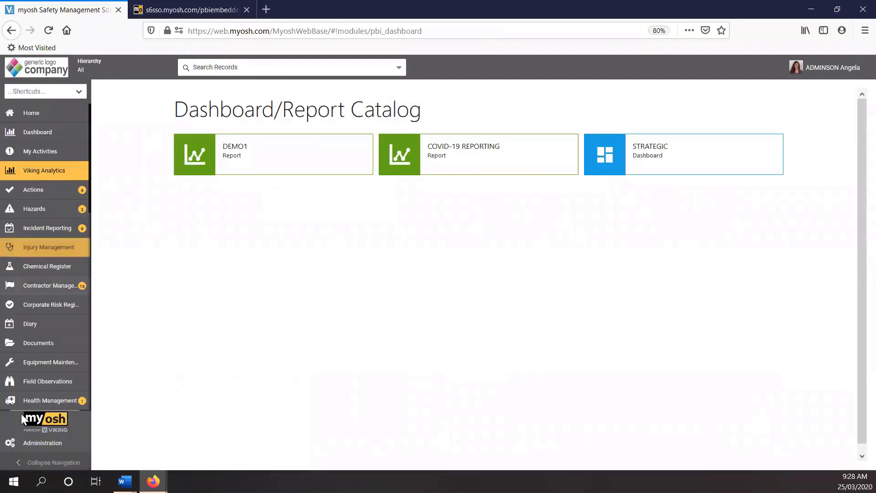
scroll(51, 379, down, 3)
scroll(51, 378, down, 5)
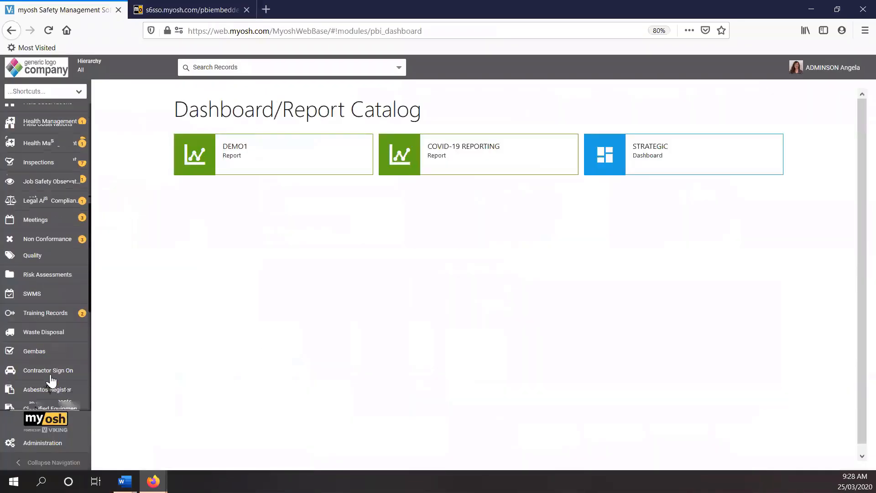
scroll(51, 380, down, 5)
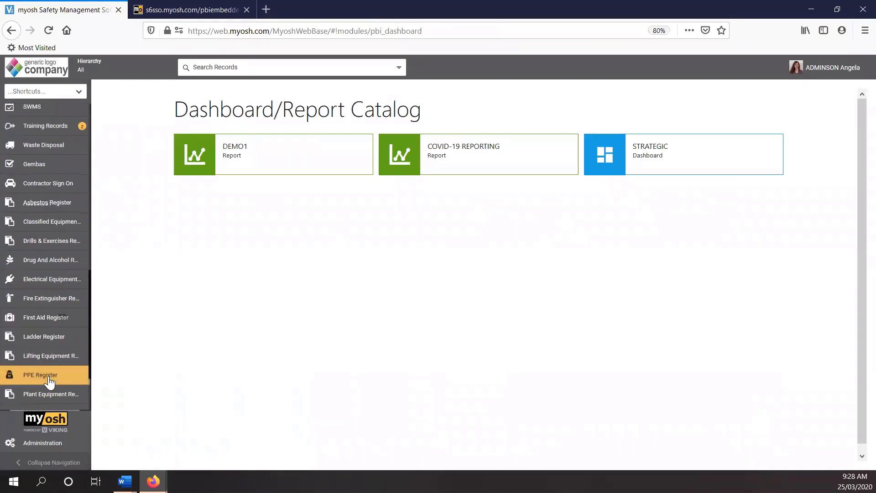
click(46, 362)
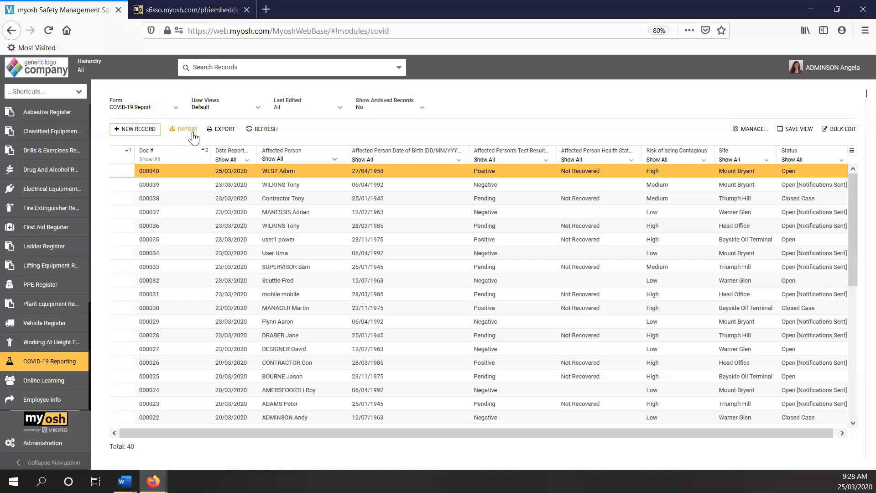
click(194, 131)
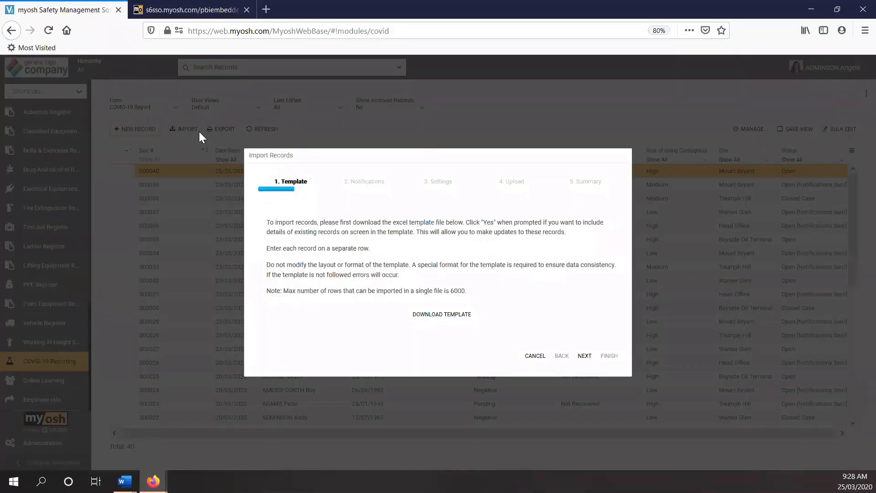
click(530, 361)
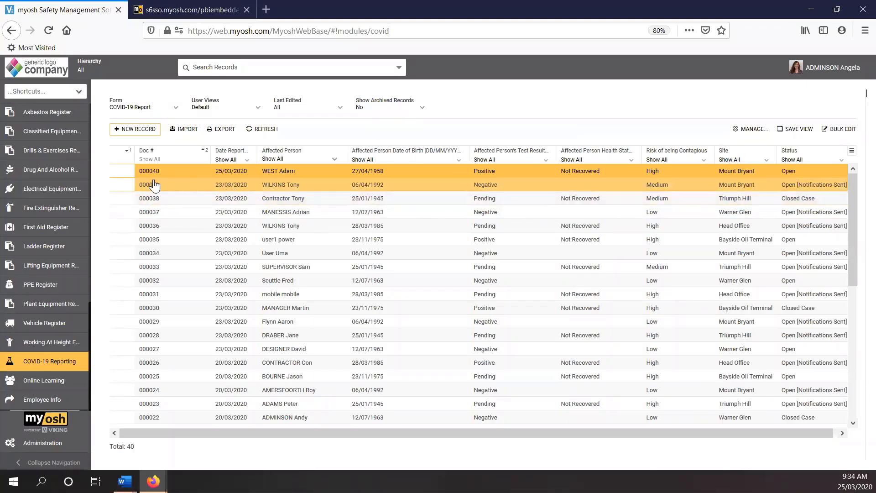
Step: Open COVID-19 report 000037, start a new linked report under Contact Tracing, and exit the blank form without saving
click(148, 216)
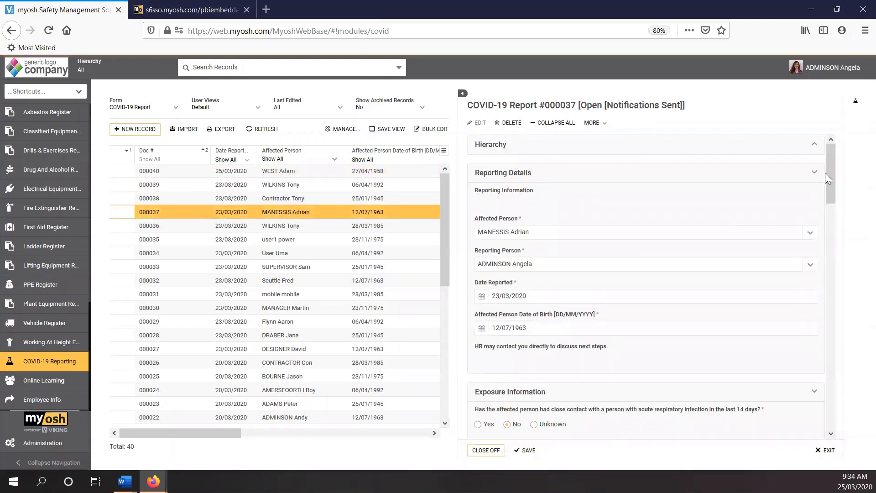
drag(828, 166, 828, 180)
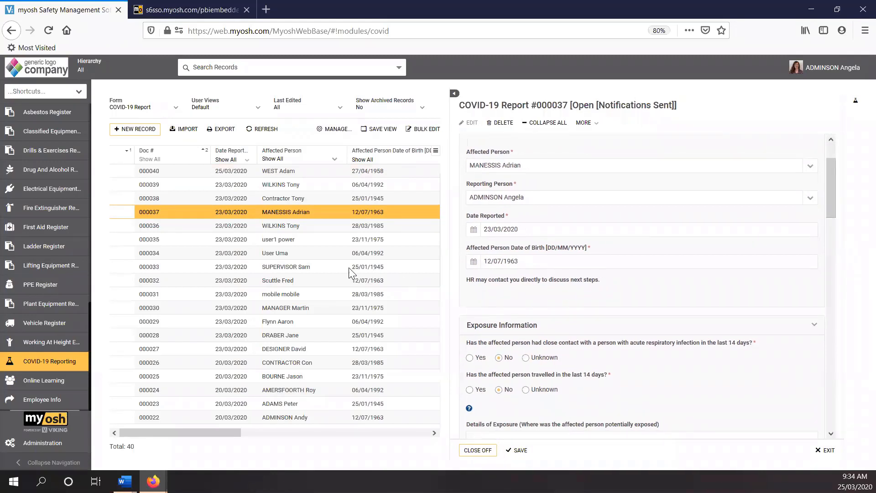
drag(449, 268, 349, 267)
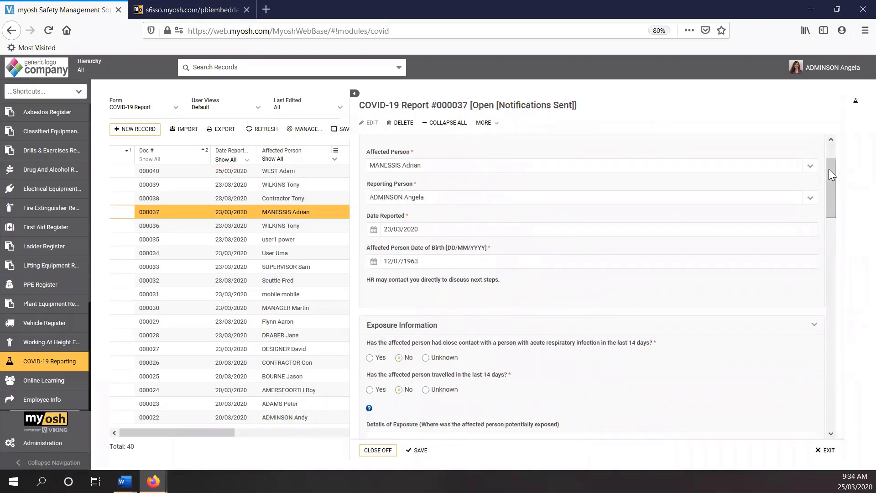
drag(828, 169, 826, 375)
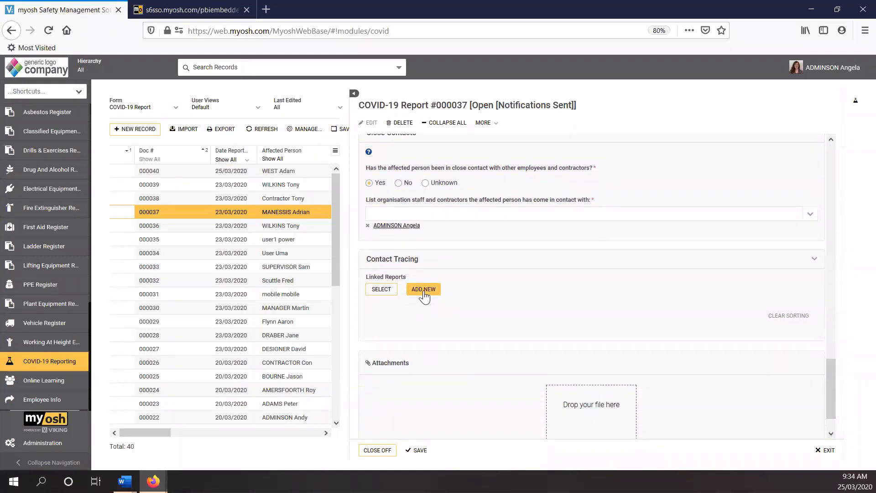
click(423, 292)
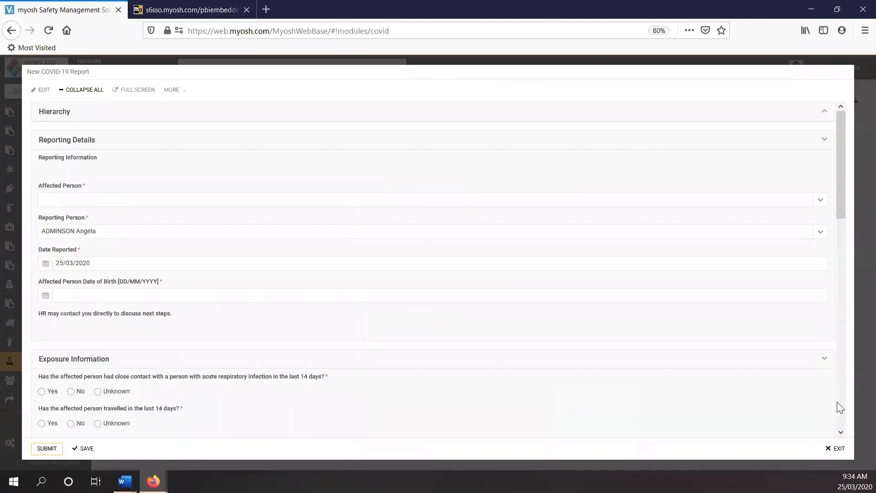
click(836, 448)
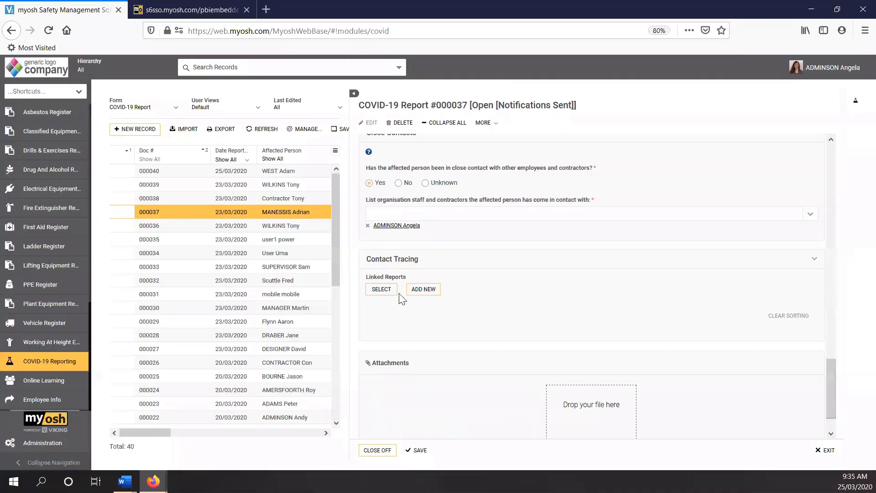
Step: Link existing reports 000040 and 000039 under Contact Tracing and widen the report pane slightly
click(381, 289)
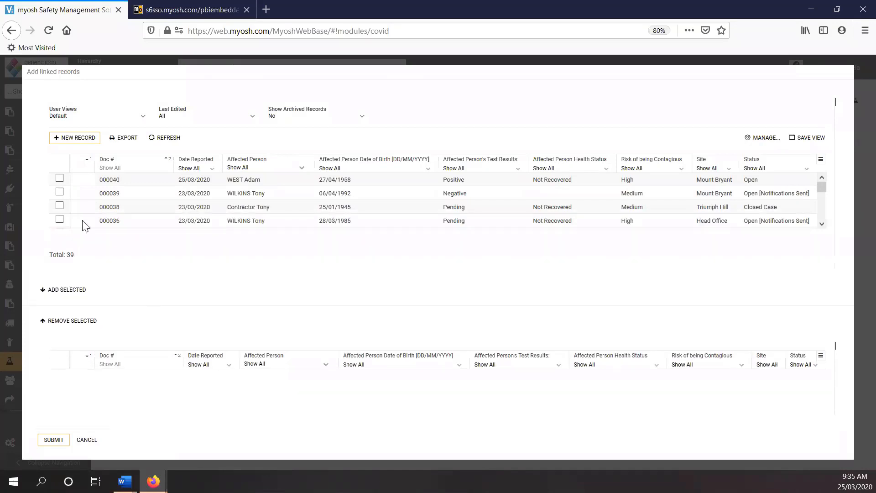
click(59, 178)
click(60, 192)
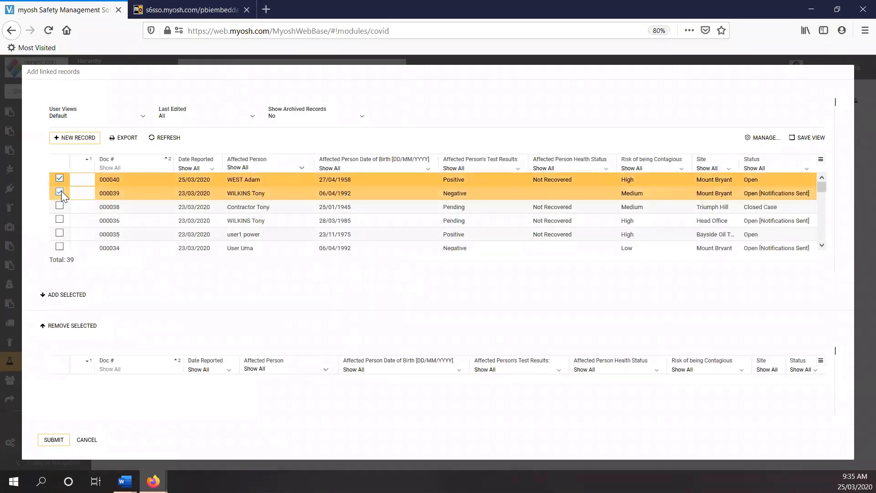
click(65, 295)
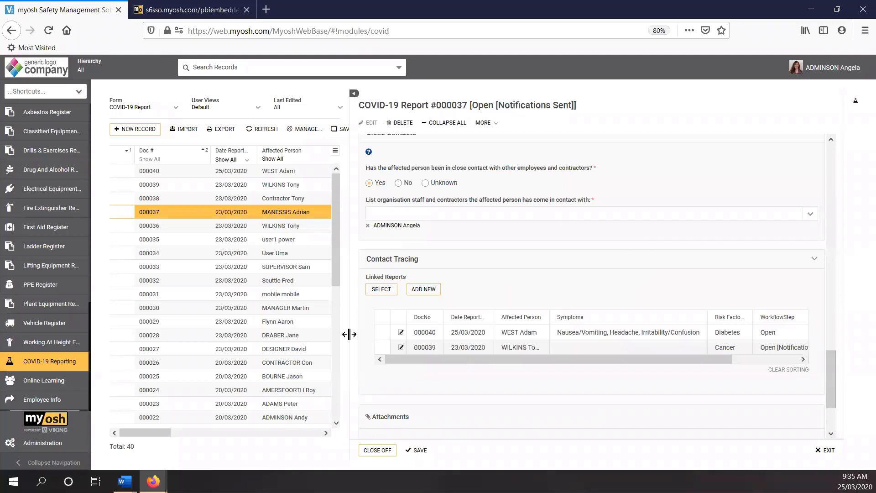
drag(349, 337, 343, 338)
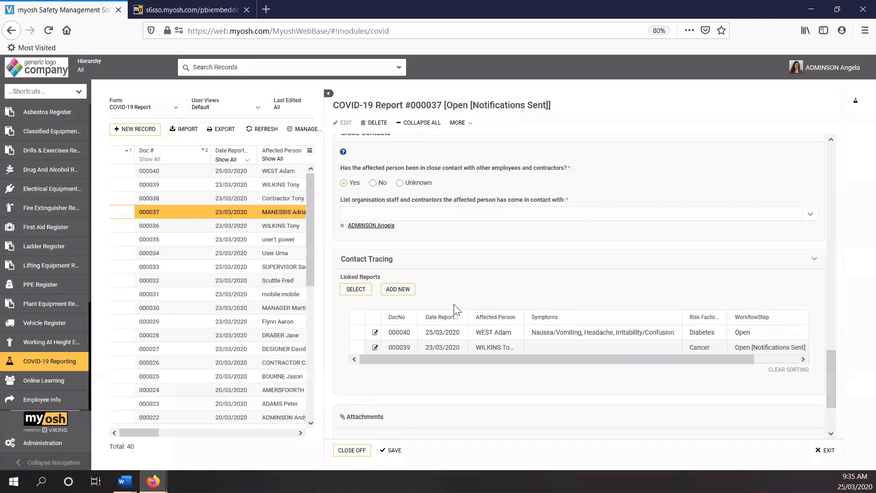
Step: Open linked report 000040, close its preview, and review the exposure, clinical and evaluation details in the full report
click(403, 337)
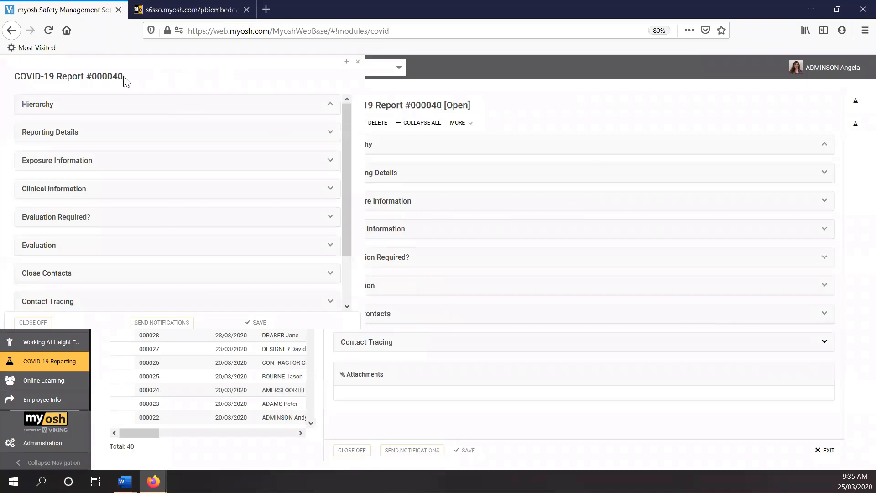
drag(347, 124, 344, 106)
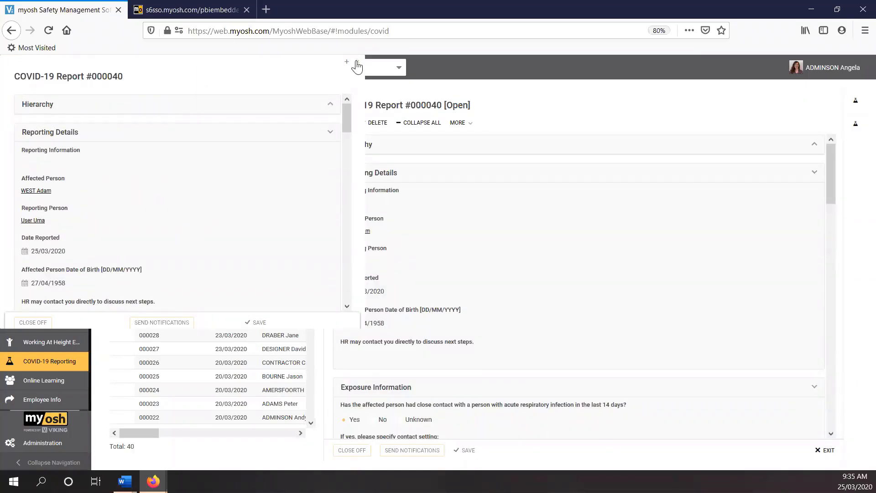
click(357, 67)
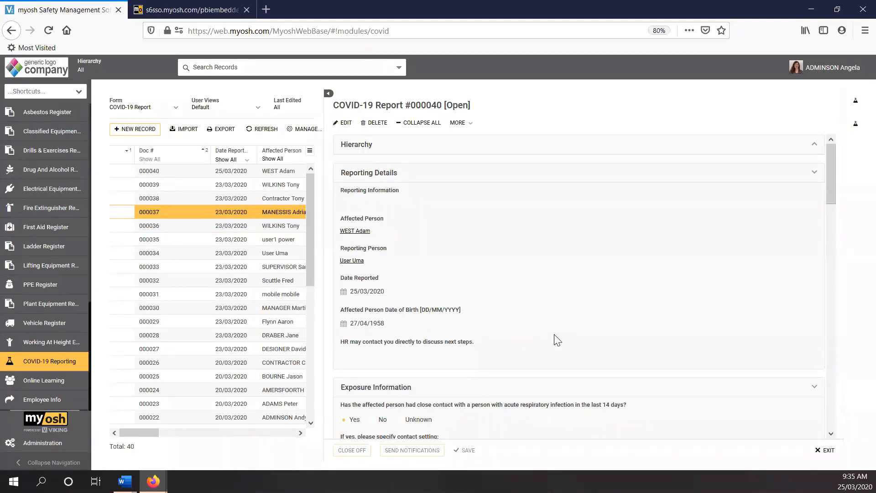
scroll(557, 340, down, 3)
scroll(556, 340, down, 10)
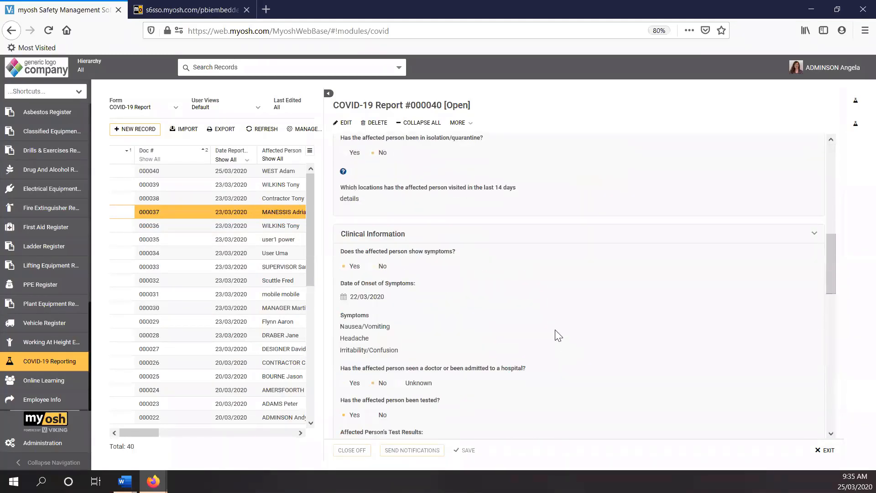
scroll(557, 333, down, 6)
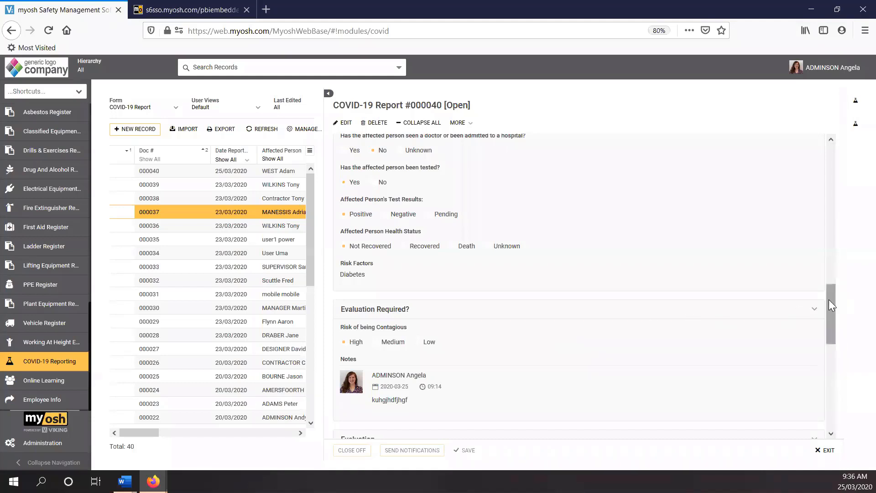
drag(829, 299, 830, 311)
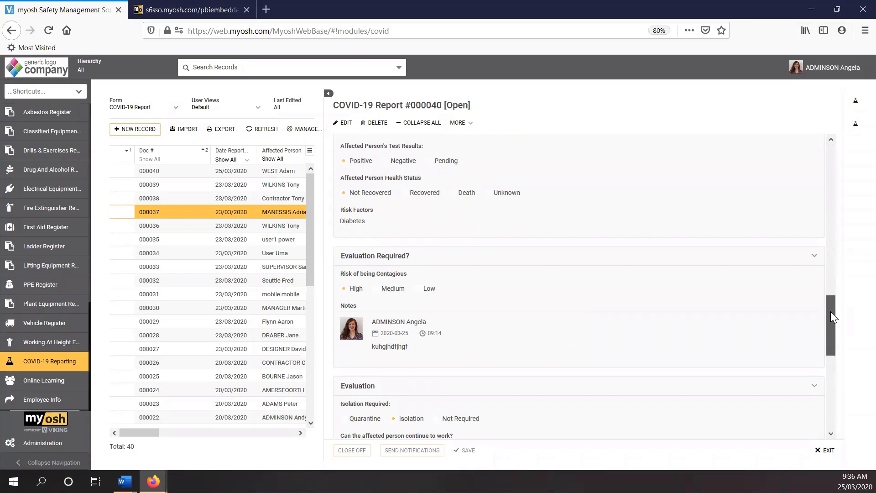
Step: Narrow the report pane and open report 000040 for editing to review its fields from exposure details through Contact Tracing, exiting without changes
drag(830, 311, 815, 254)
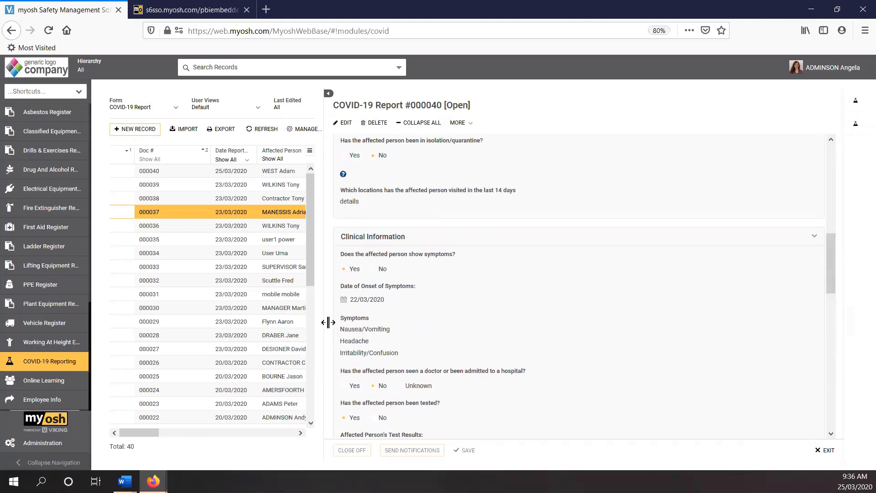
drag(326, 326, 329, 325)
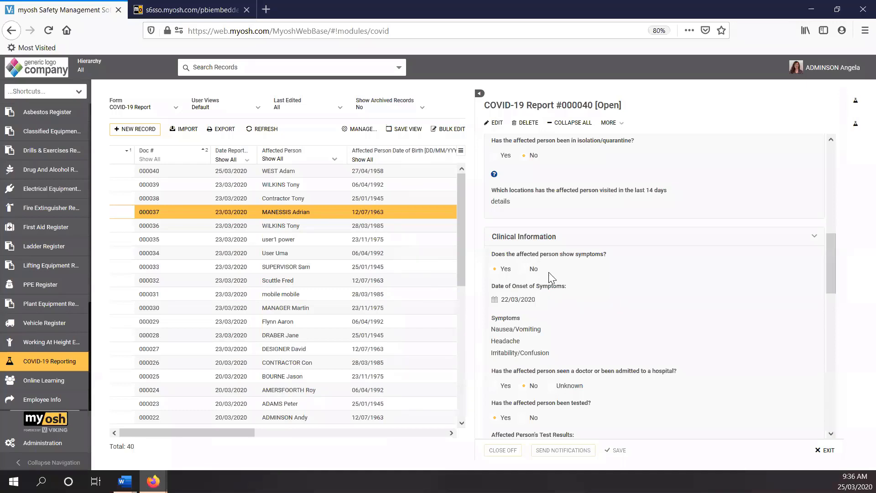
click(495, 123)
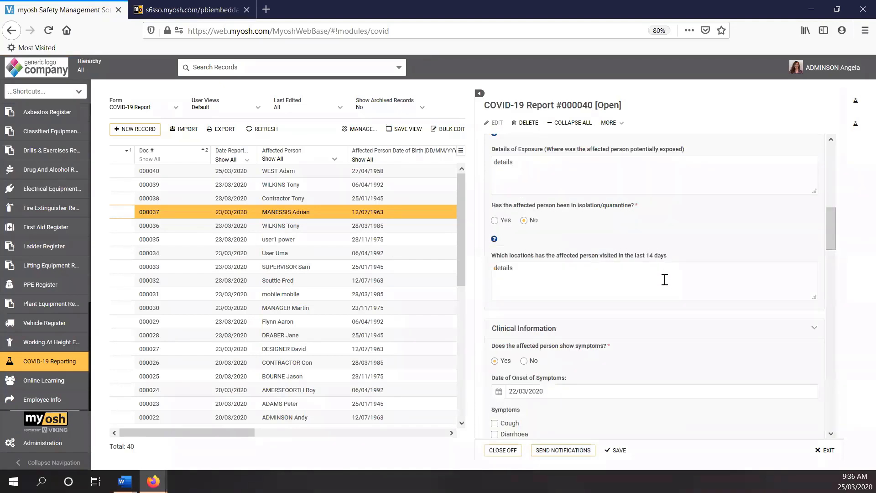
scroll(664, 280, down, 2)
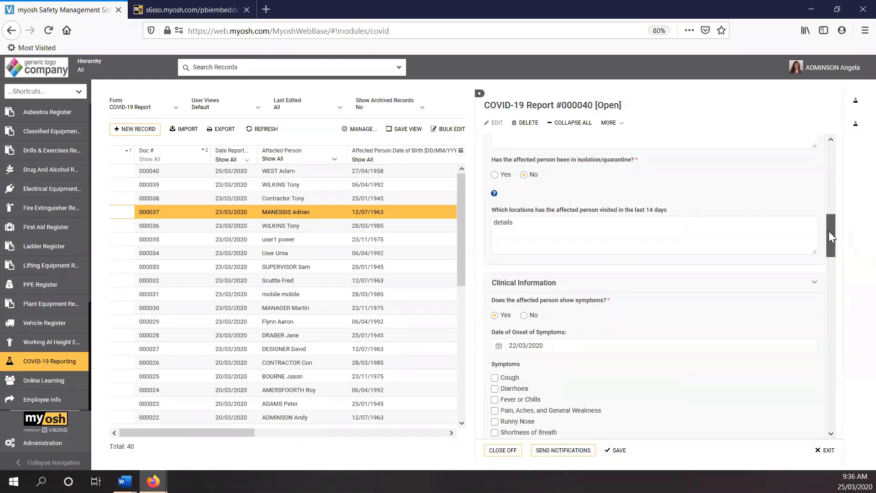
drag(829, 231, 837, 387)
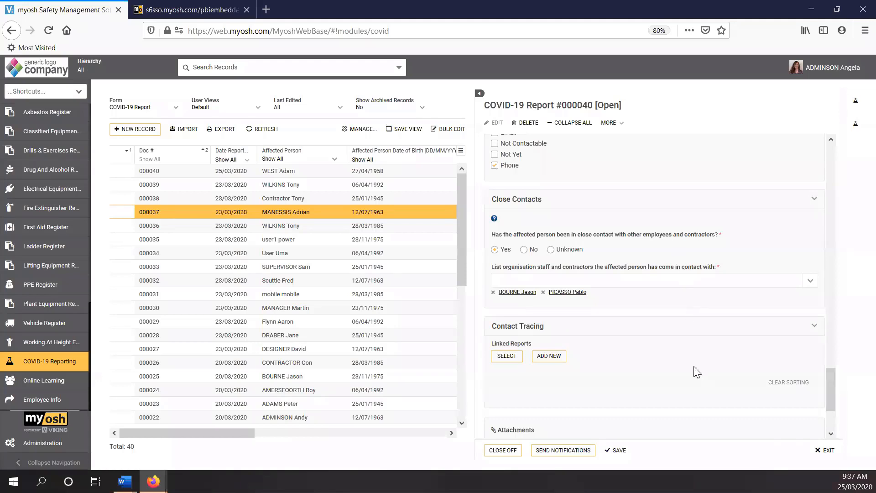
click(802, 456)
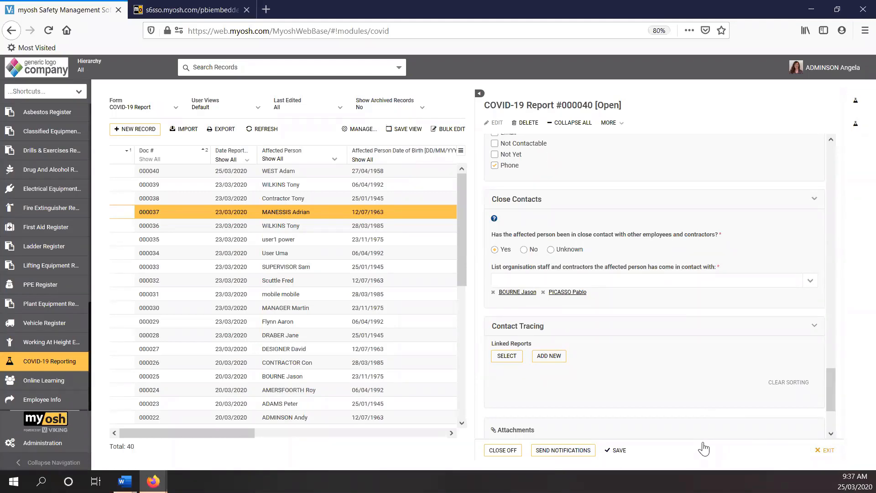